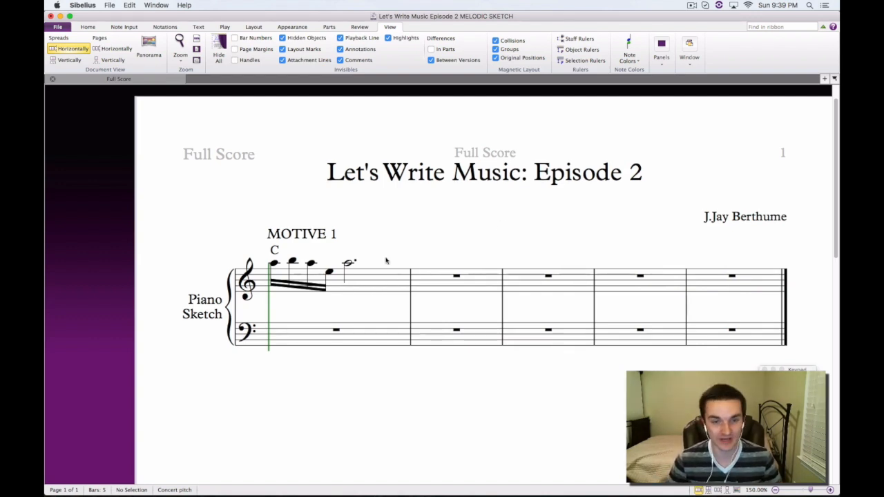
Highlight the four beamed sixteenth notes that open Motive 1 in the treble staff of bar 1
drag(386, 261, 412, 245)
click(358, 293)
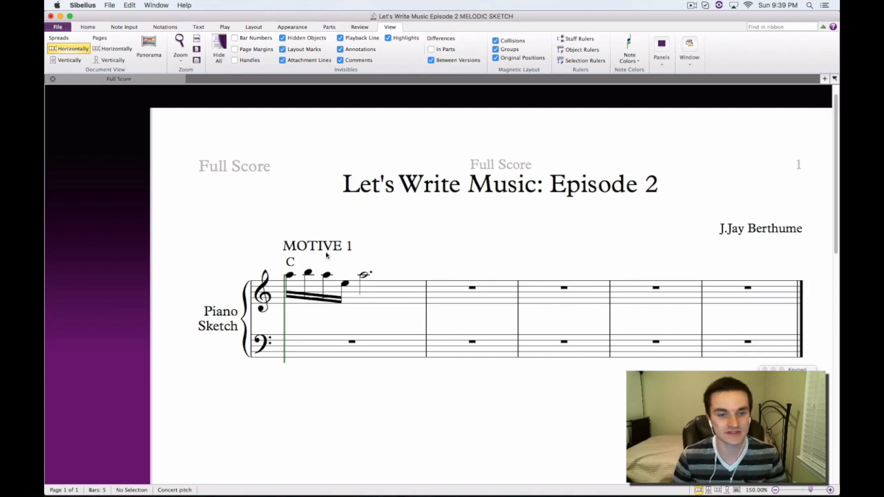
click(290, 275)
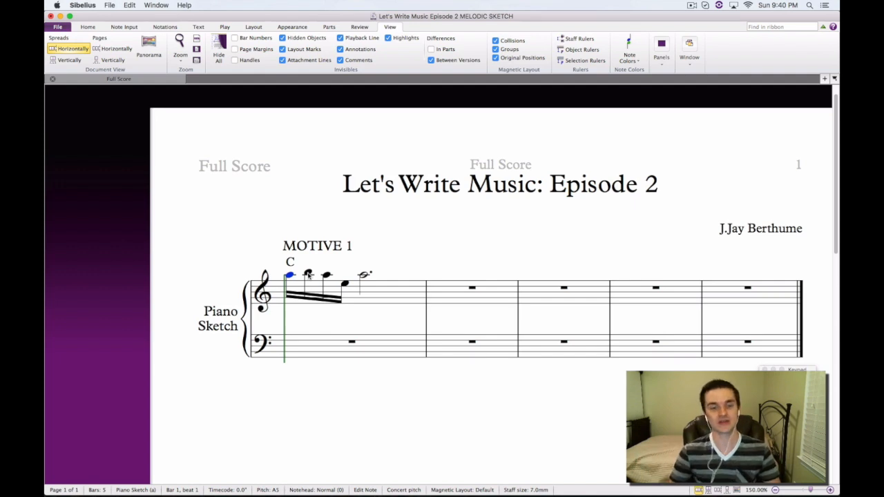
super+click(308, 275)
super+click(328, 275)
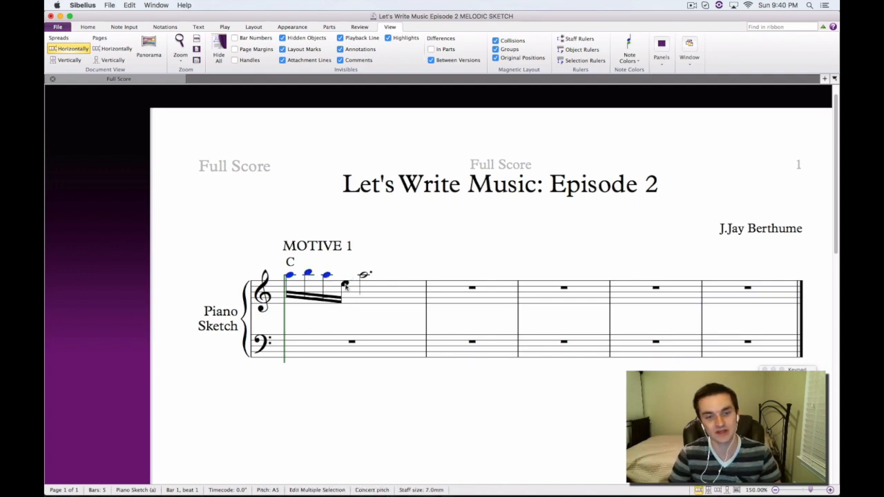
super+click(345, 284)
click(392, 252)
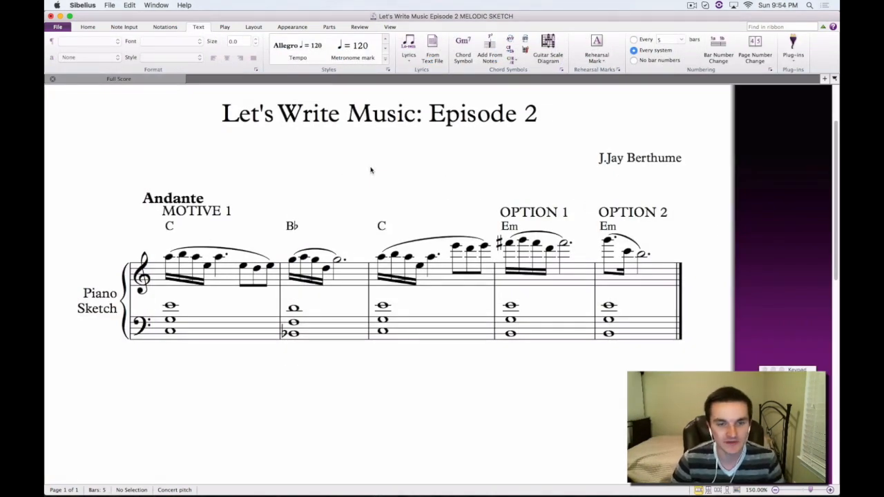
scroll(367, 168, up, 2)
drag(509, 212, 507, 191)
mouse_move(394, 185)
mouse_down()
mouse_move(354, 202)
mouse_move(392, 194)
mouse_up()
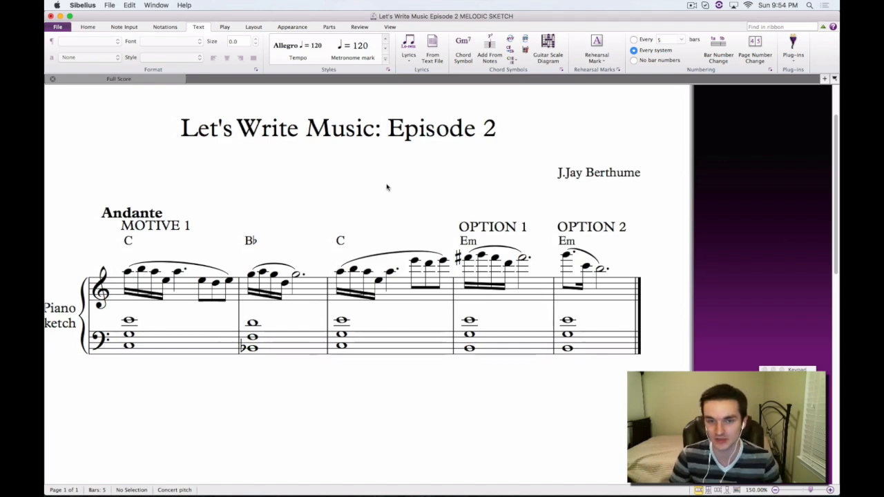
scroll(414, 182, left, 2)
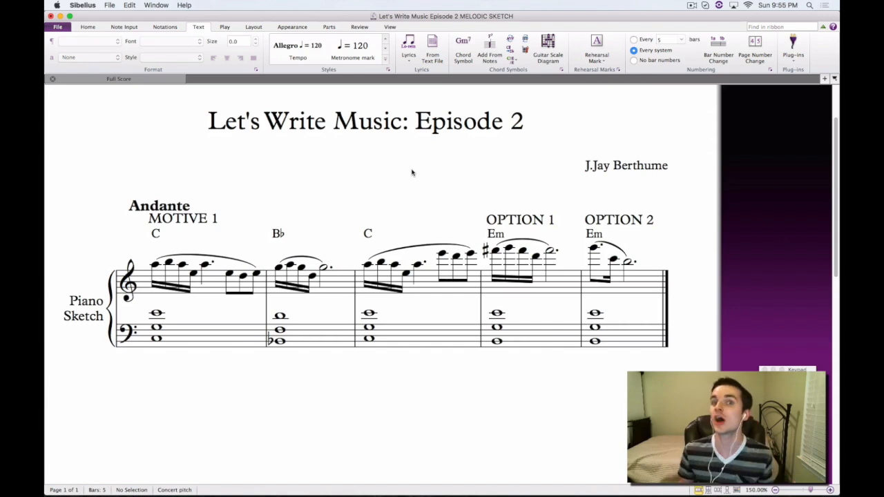
drag(413, 172, 538, 172)
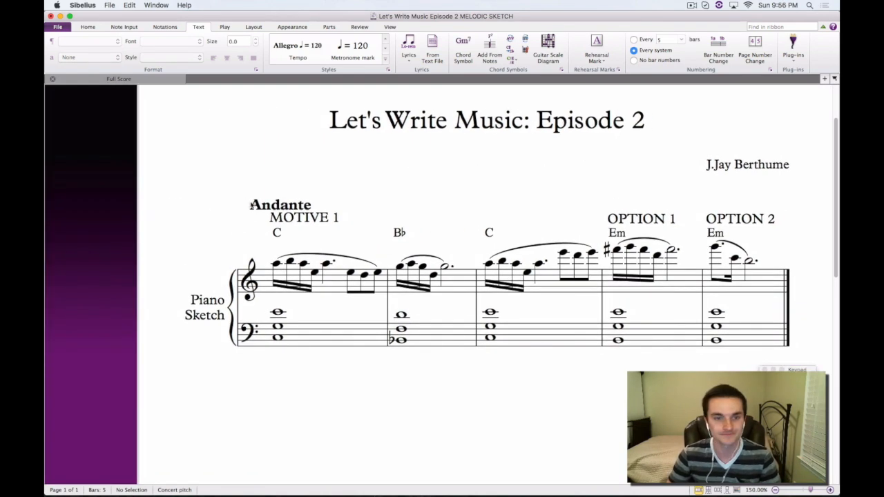
Play back the melodic sketch from the first note of bar 1 through the Option 1 bar
drag(364, 188, 310, 186)
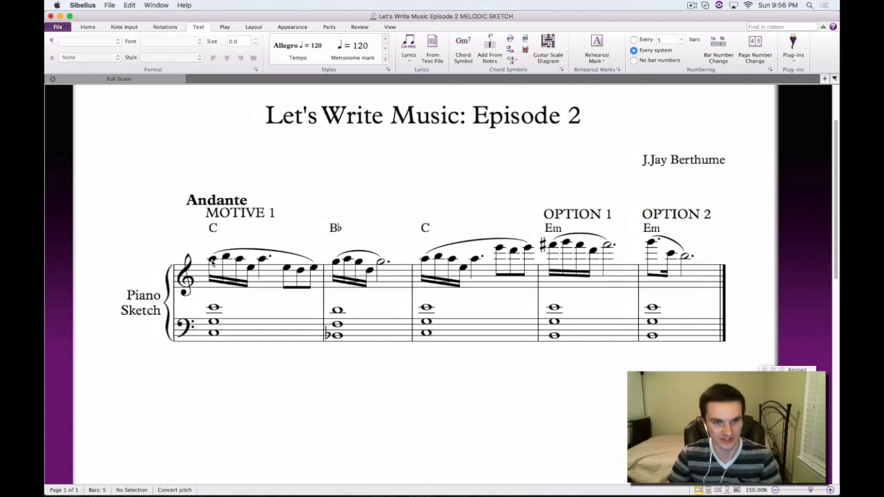
click(213, 259)
key(super+equal)
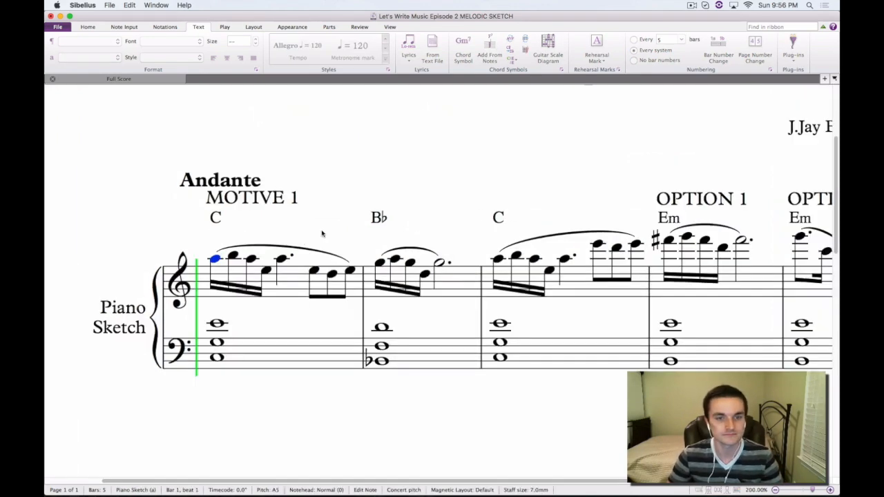
drag(322, 235, 286, 230)
key(space)
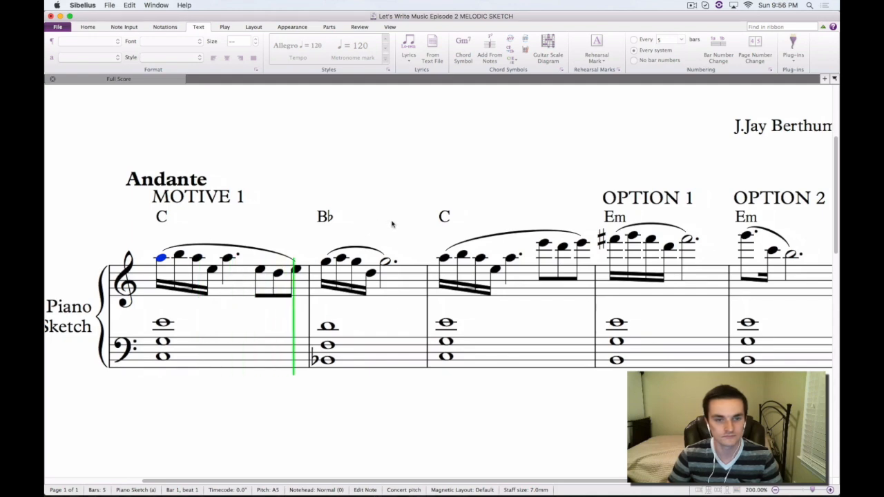
drag(382, 222, 322, 229)
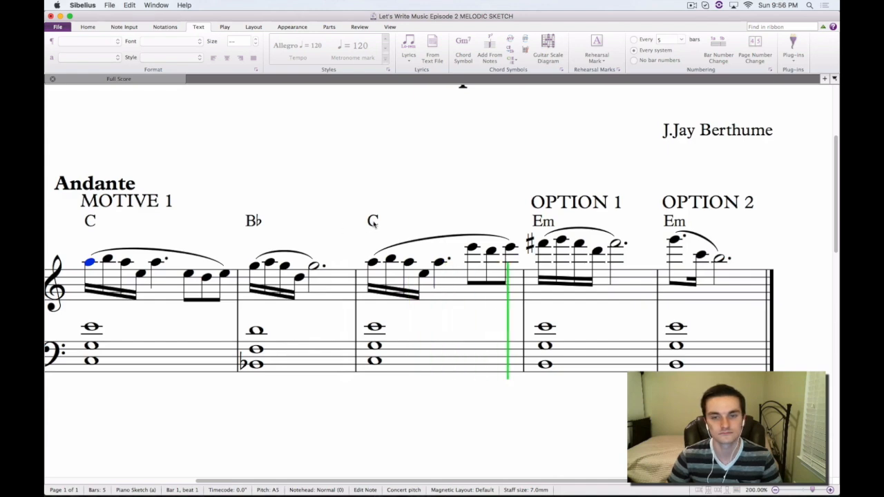
key(space)
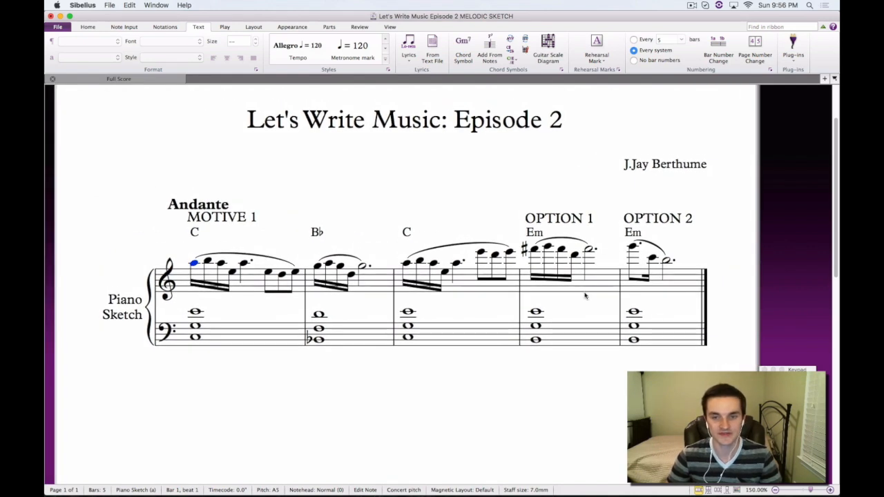
Clear the contents of the Option 1 bar in both the treble and bass staves
click(588, 289)
shift+click(601, 329)
key(Delete)
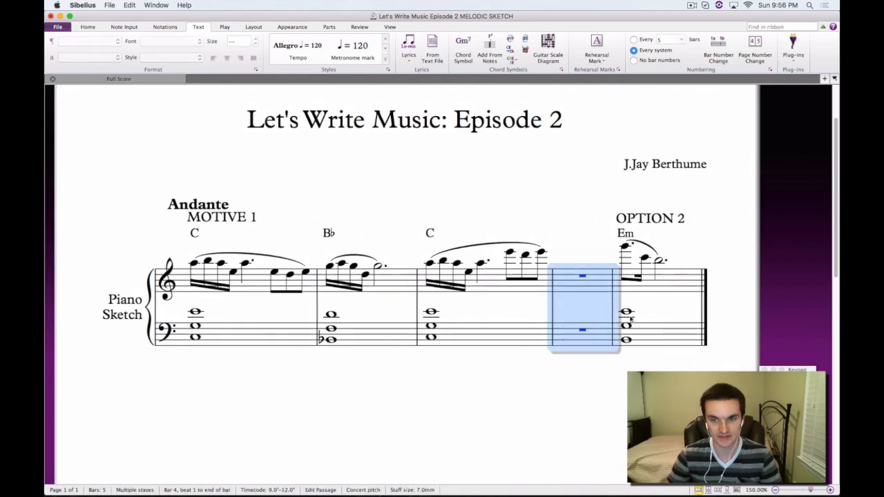
Move the Option 2 bar's music from both staves into the empty bar 4
click(674, 280)
shift+click(660, 330)
key(super+x)
click(593, 283)
key(super+v)
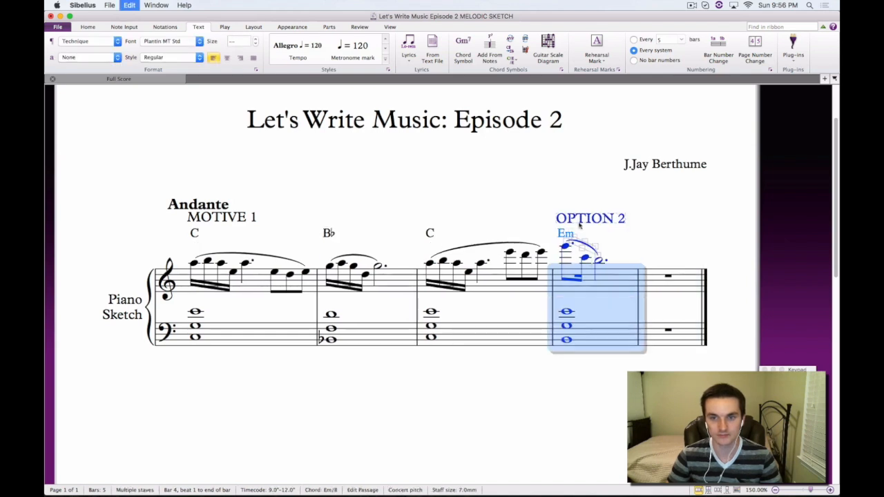
key(Escape)
Play the sketch from the first note of bar 1 to hear it with the Option 2 ending
click(194, 264)
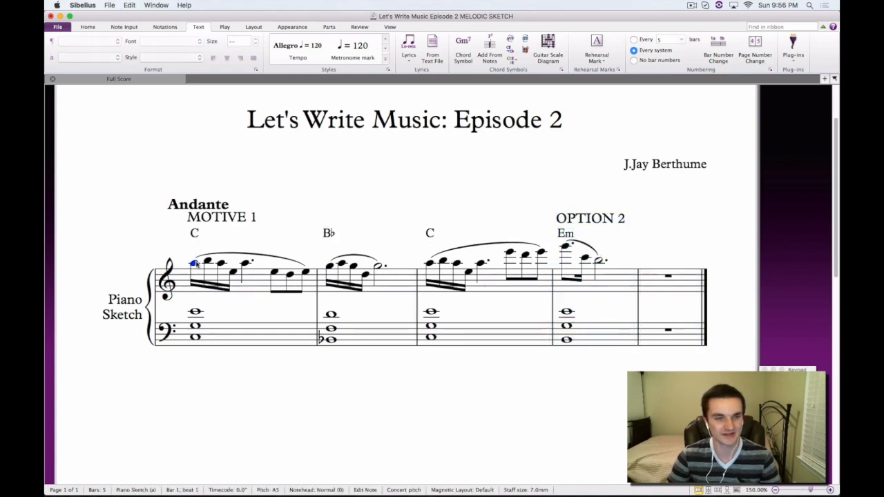
key(p)
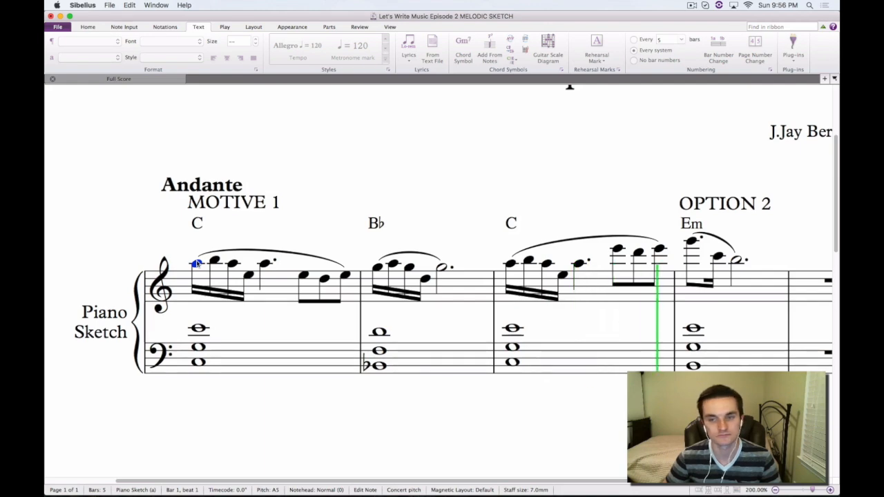
key(space)
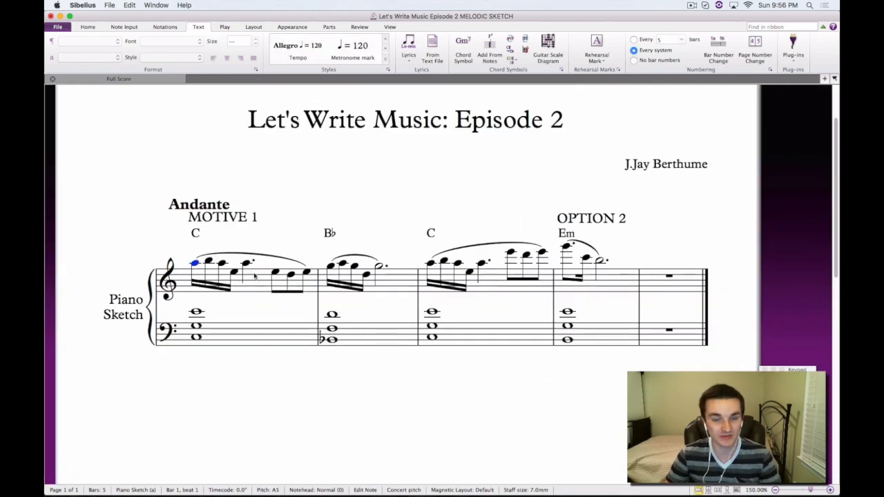
Highlight the treble staff melody across bars 1 to 4, from Motive 1 through Option 2
click(256, 287)
shift+click(629, 286)
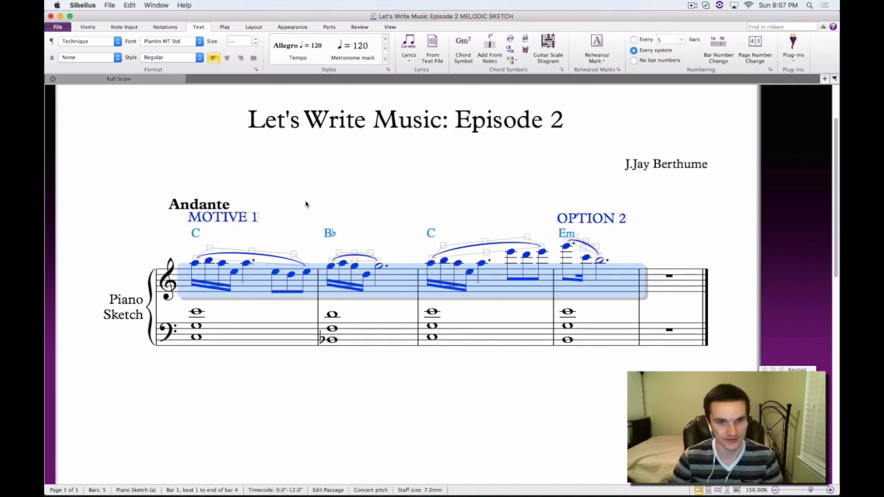
click(300, 216)
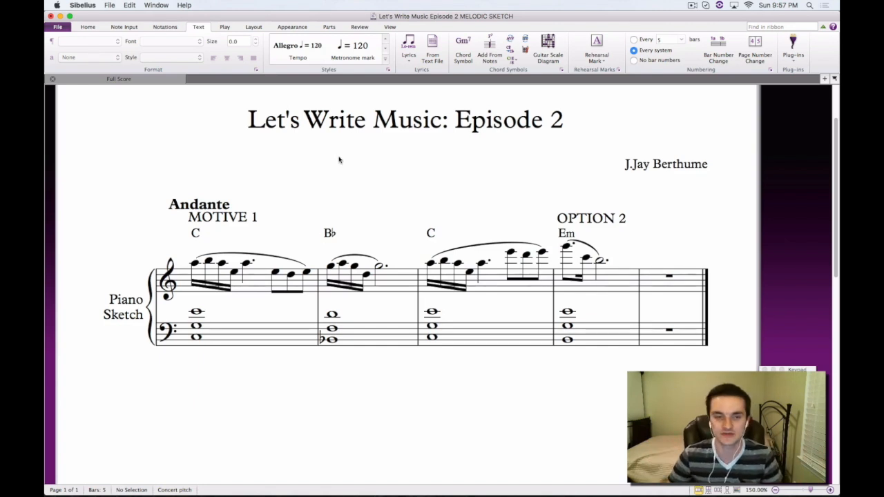
drag(340, 161, 380, 182)
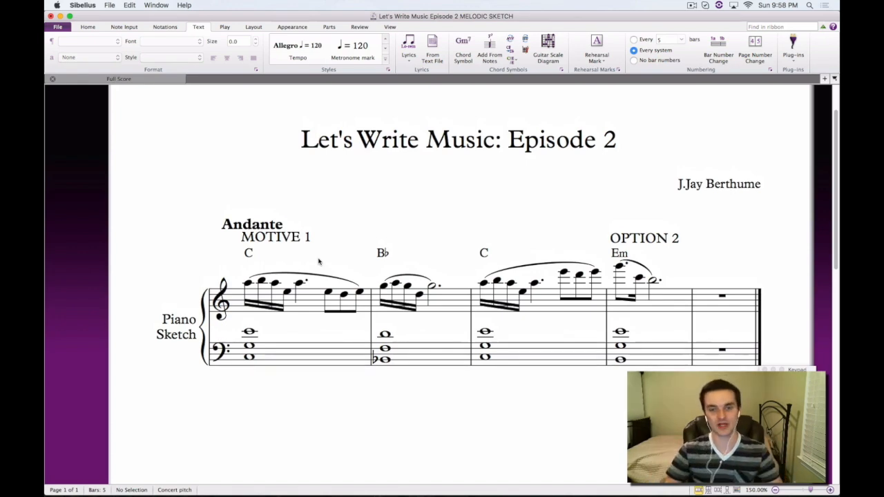
drag(420, 241, 385, 229)
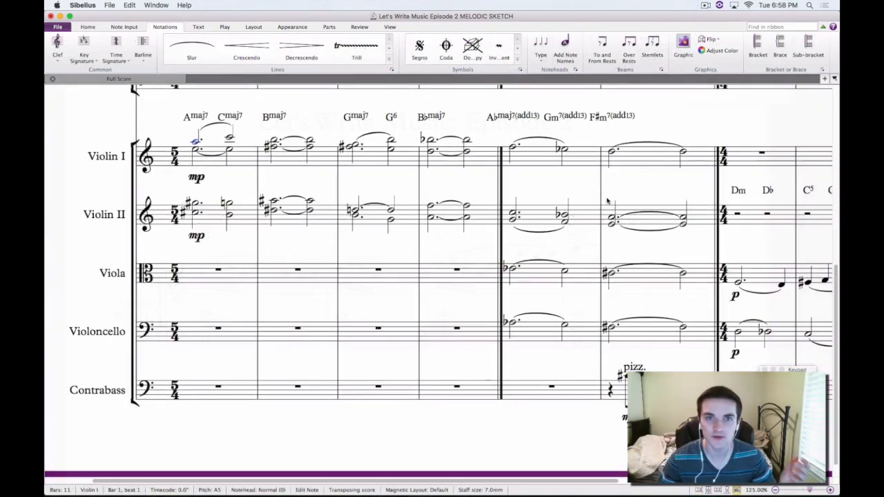
Look over the orchestral score's string parts and highlight the Gmaj7 and Bmaj7 chord symbols above Violin I
drag(667, 126, 572, 149)
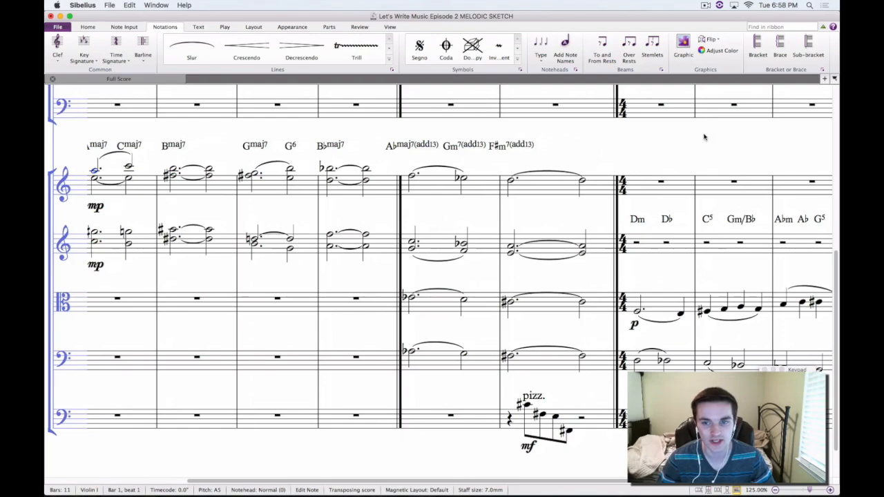
drag(703, 137, 643, 140)
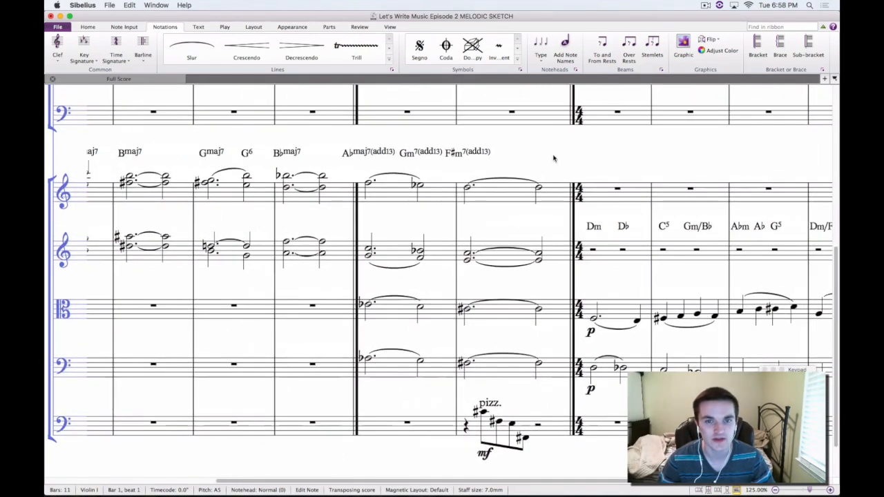
drag(555, 158, 684, 154)
drag(457, 139, 558, 148)
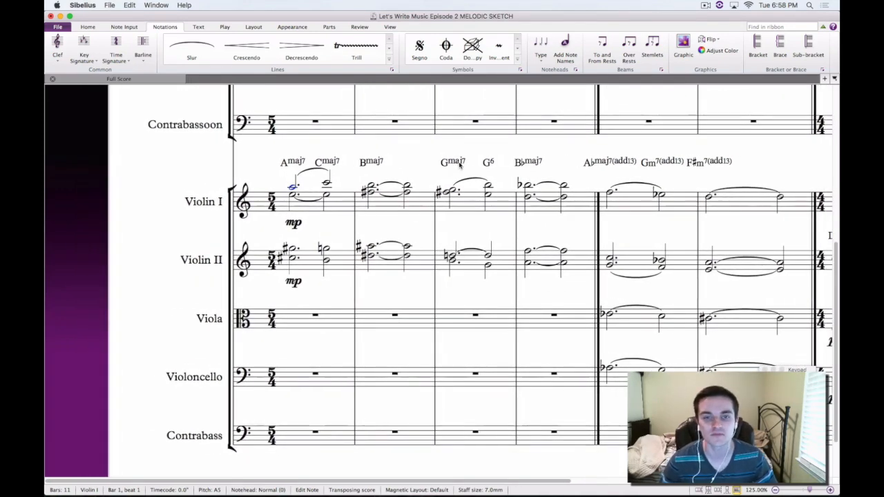
click(453, 164)
click(370, 164)
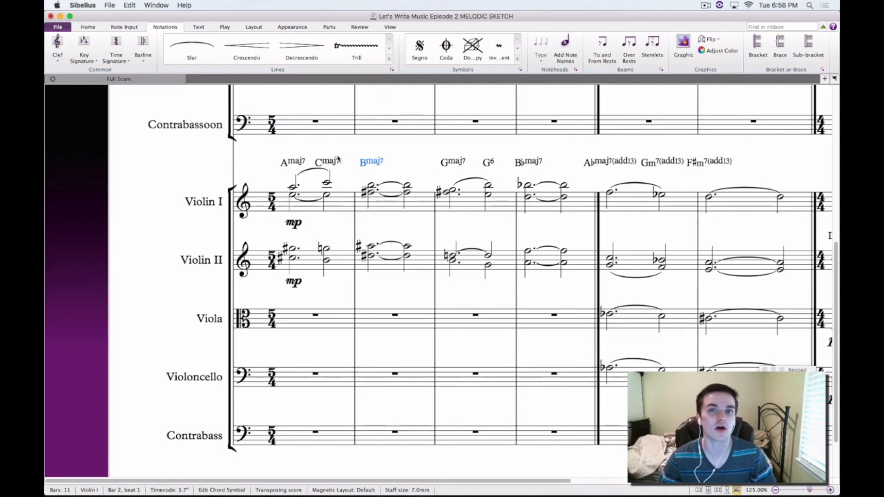
key(Escape)
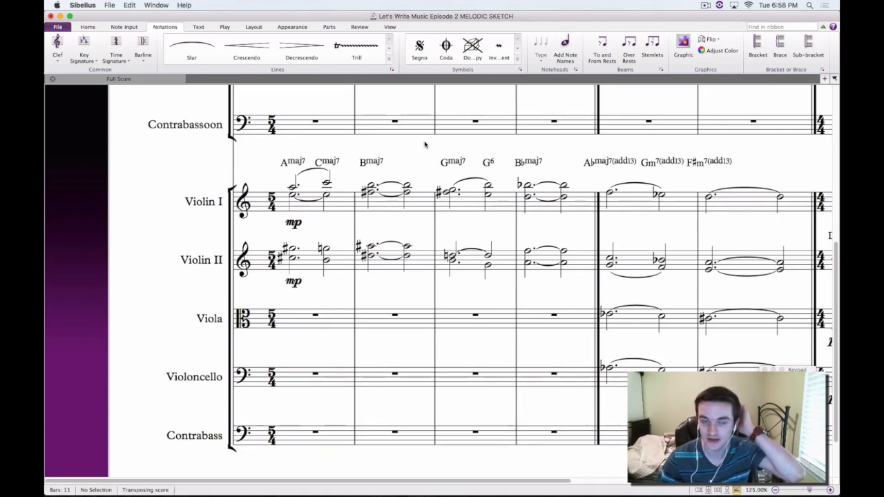
Highlight the Amaj7 and Cmaj7 chord symbols together above Violin I in bar 1
drag(396, 145, 432, 168)
click(326, 185)
key(Escape)
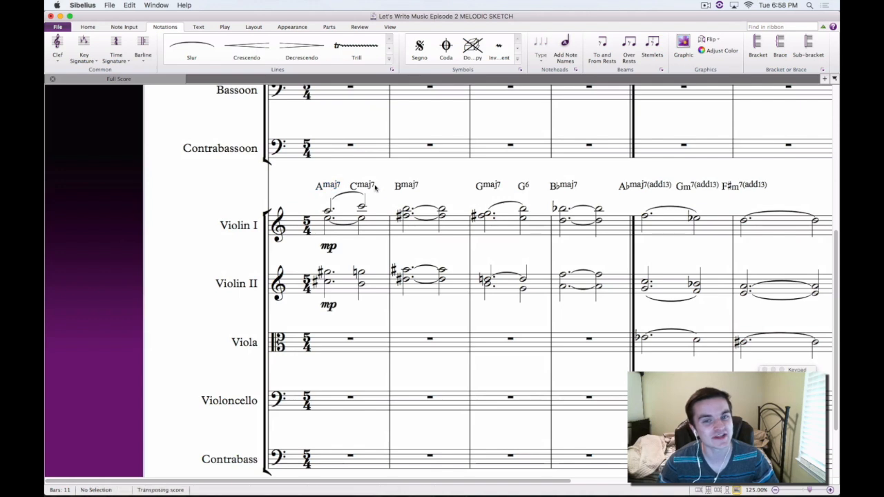
click(363, 186)
super+click(327, 185)
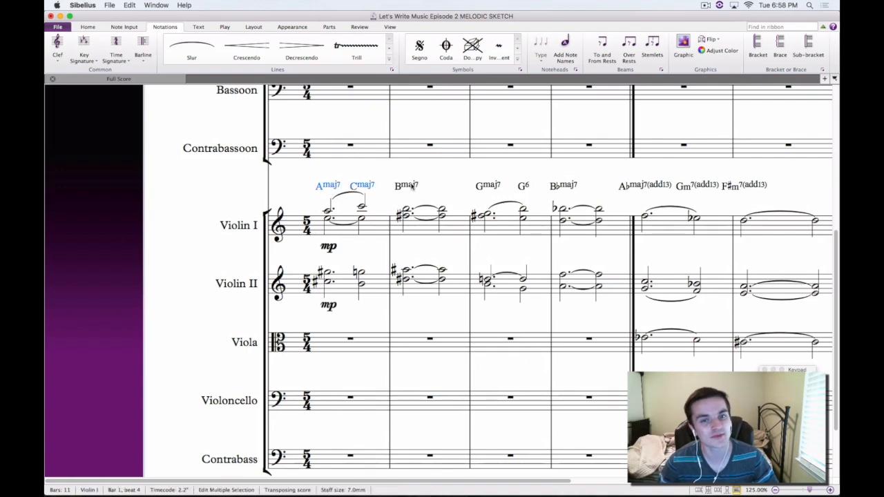
key(Escape)
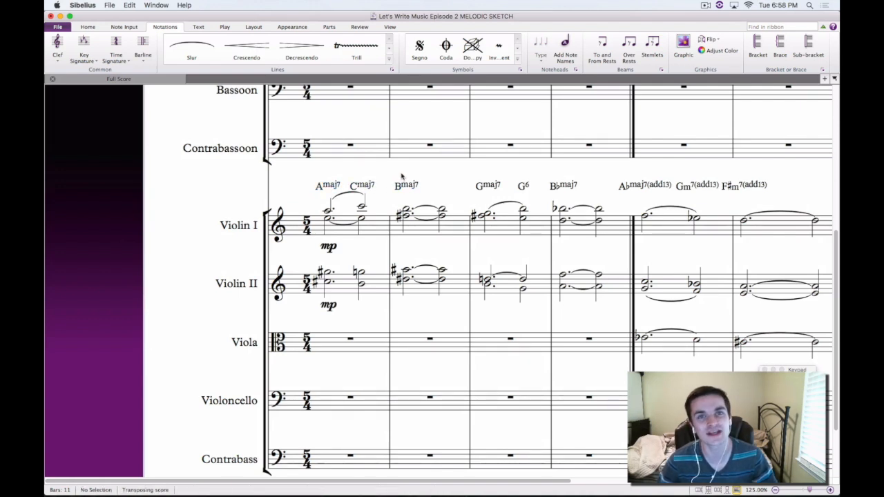
Highlight bar 2 of the Violin I staff, including its Bmaj7 chord symbol, and clear the selection
click(456, 231)
key(Escape)
click(456, 231)
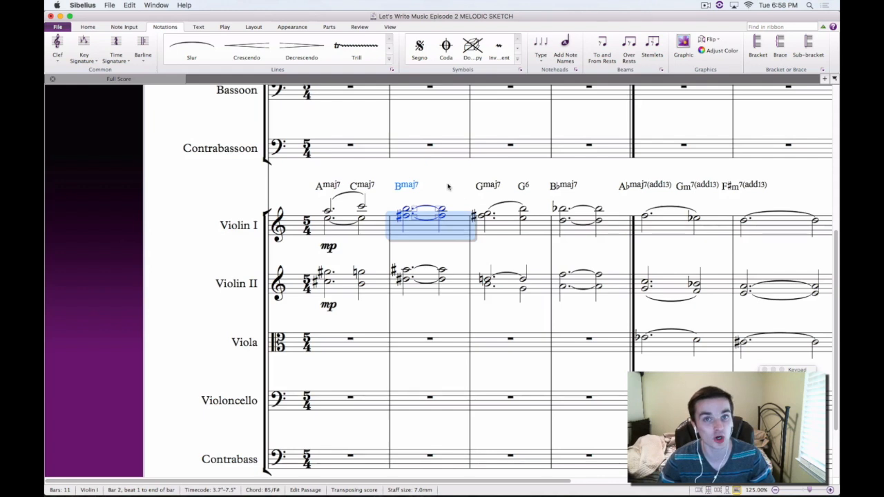
key(Escape)
Highlight the Amaj7, Cmaj7, Bmaj7 and Gmaj7 chord symbols in sequence above Violin I, and clear the selection
click(323, 185)
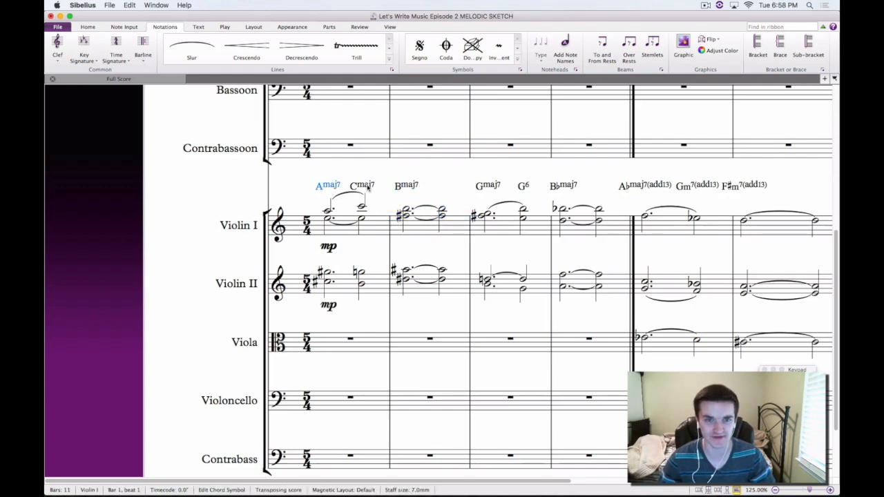
shift+click(362, 186)
shift+click(402, 187)
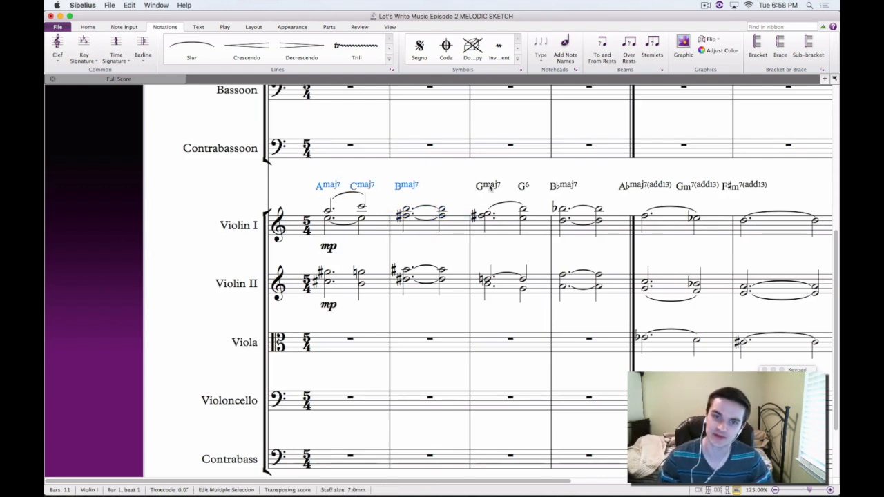
shift+click(489, 187)
key(Escape)
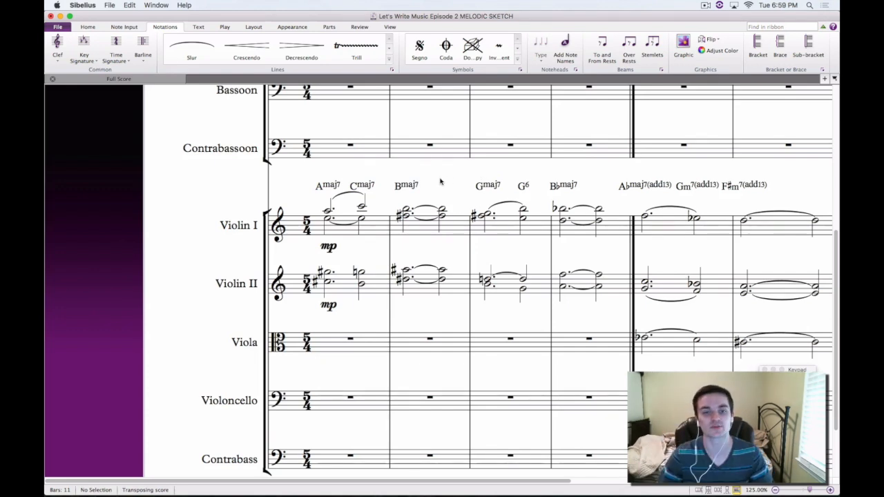
drag(441, 182, 466, 219)
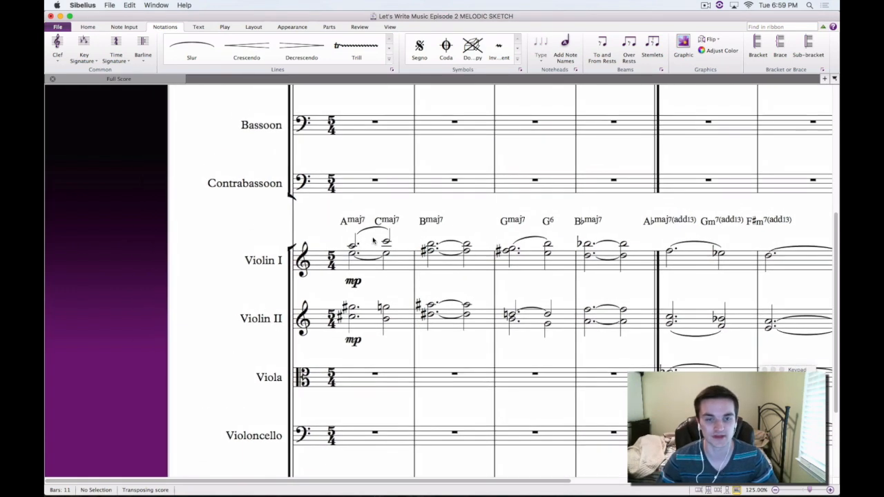
scroll(373, 240, right, 3)
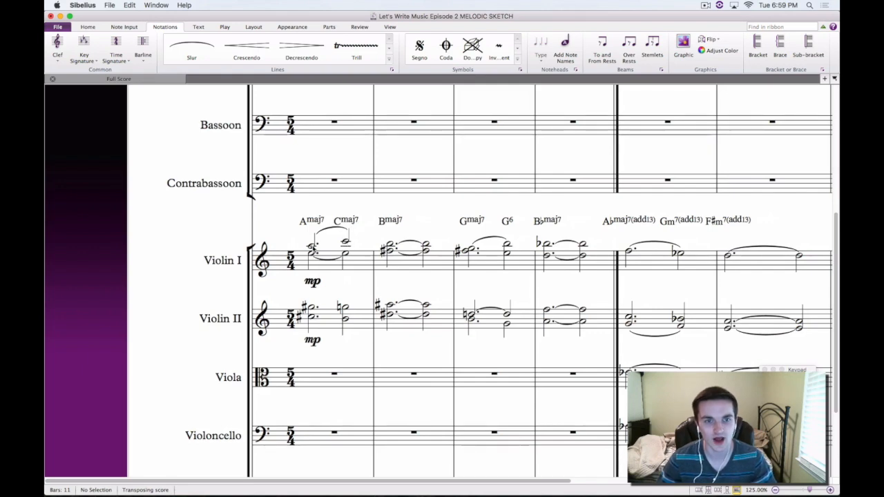
Play back the chord progression from Violin I's first upper note in bar 1, stop playback and clear the selection
click(313, 246)
key(p)
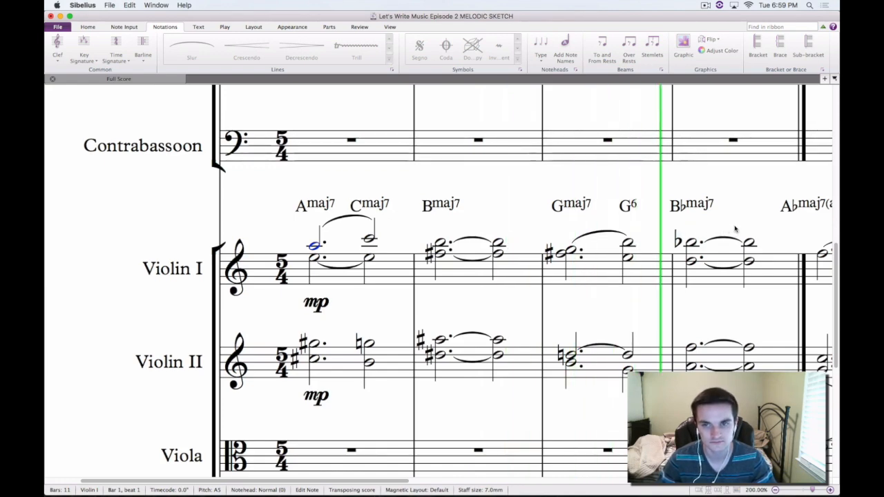
key(space)
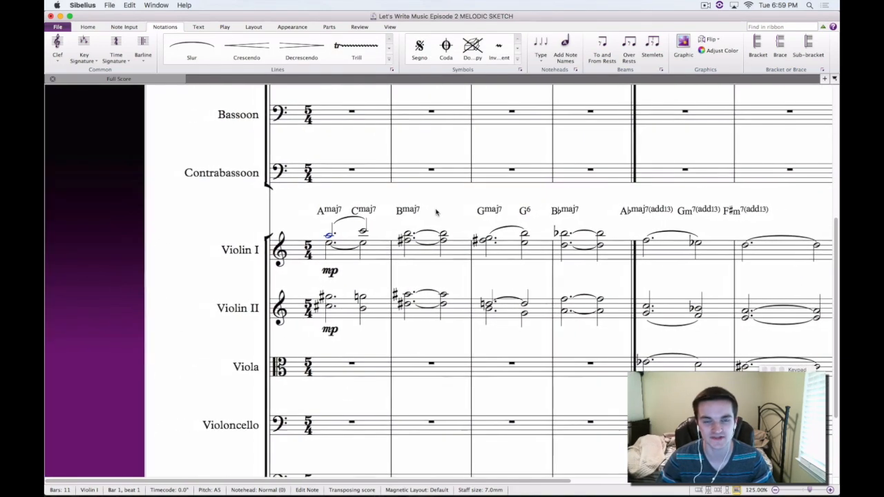
drag(451, 210, 470, 237)
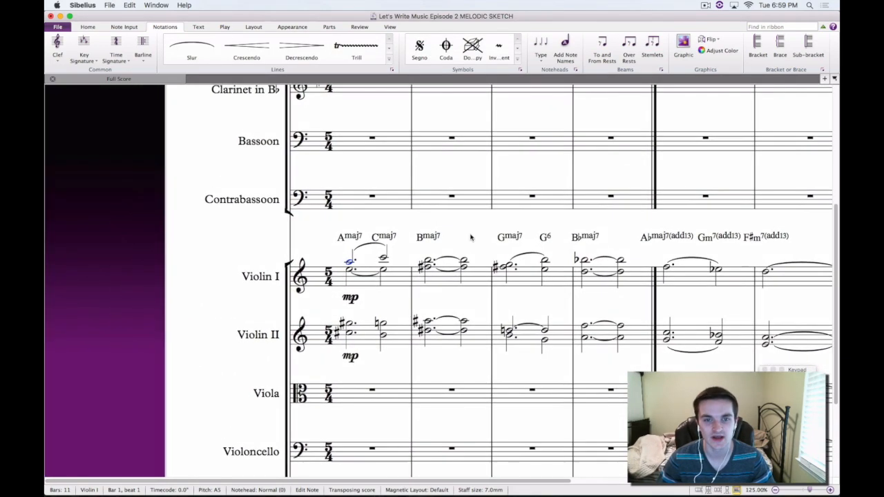
key(Escape)
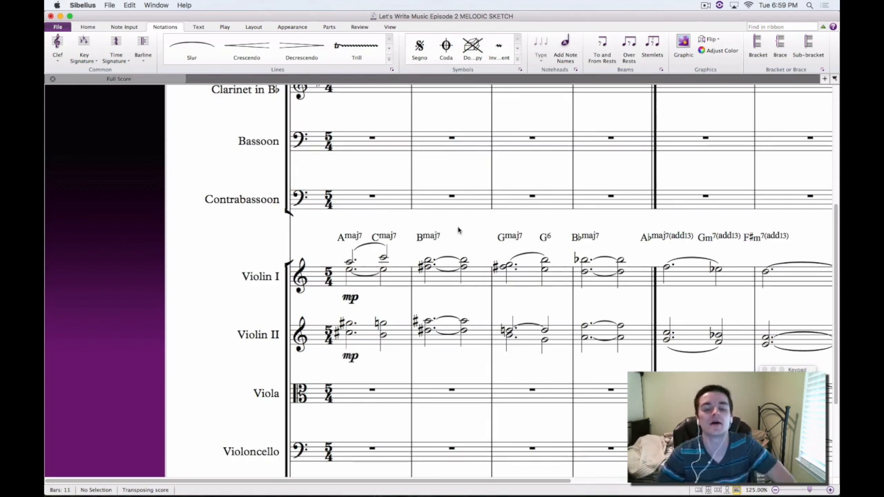
Highlight the Amaj7 symbol and the upper notes of bar 1's first chord in Violin I and Violin II, and clear the selection
drag(463, 245, 477, 251)
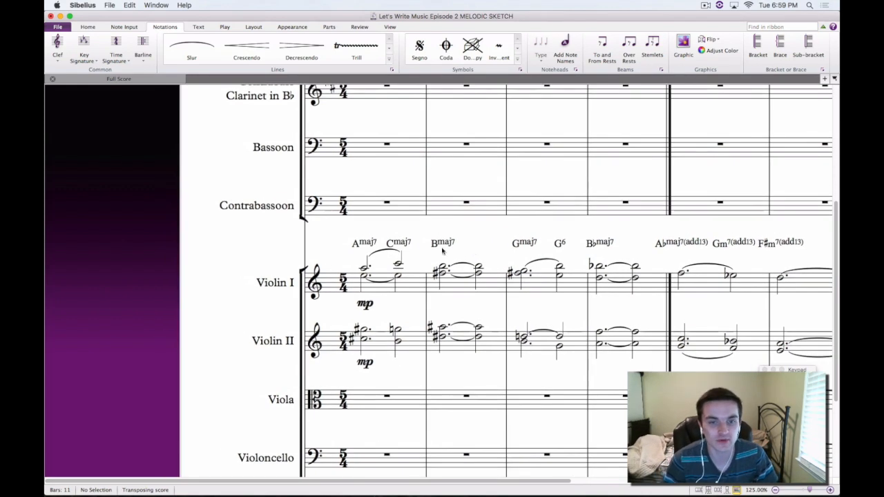
drag(419, 231, 421, 197)
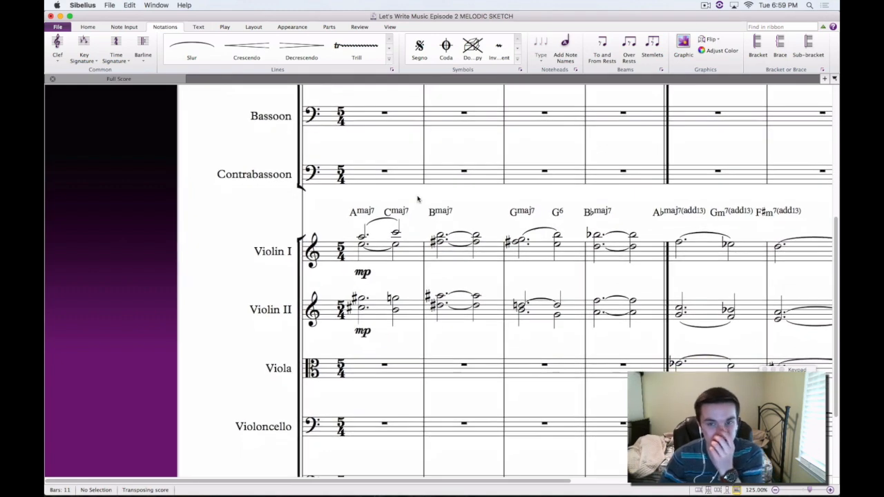
drag(478, 206, 451, 197)
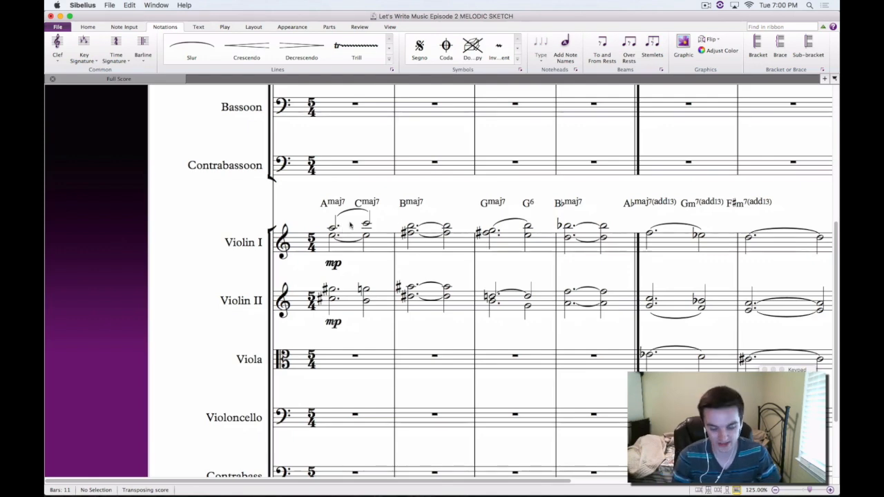
key(super+equal)
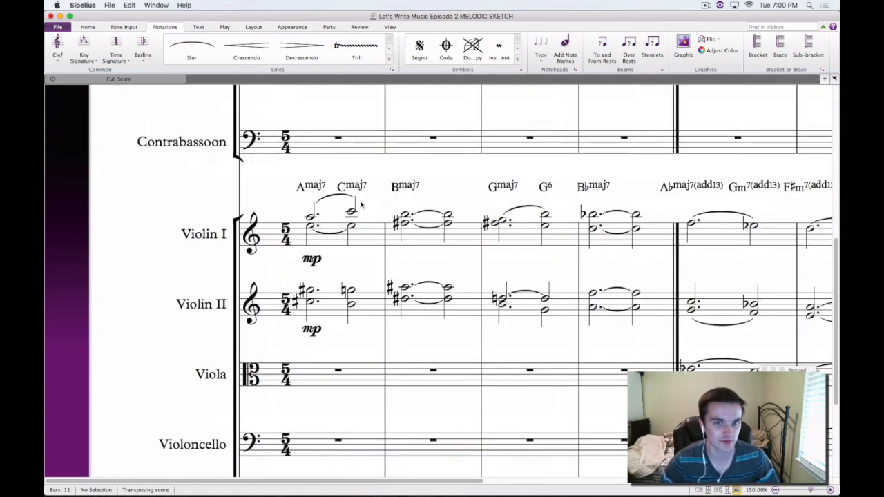
drag(377, 200, 413, 205)
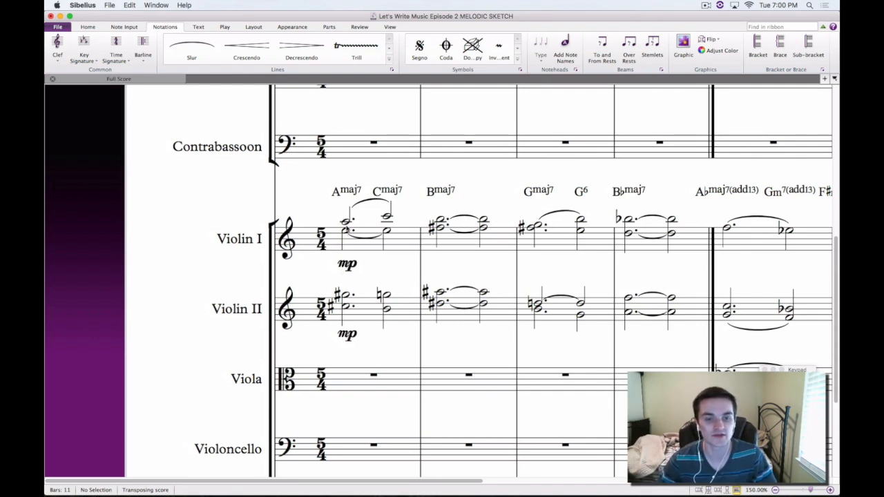
click(344, 193)
click(315, 193)
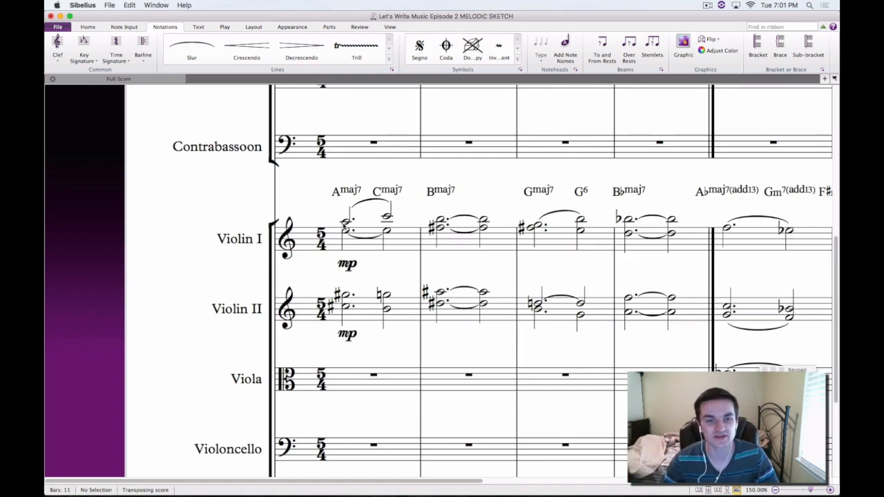
click(344, 221)
super+click(345, 295)
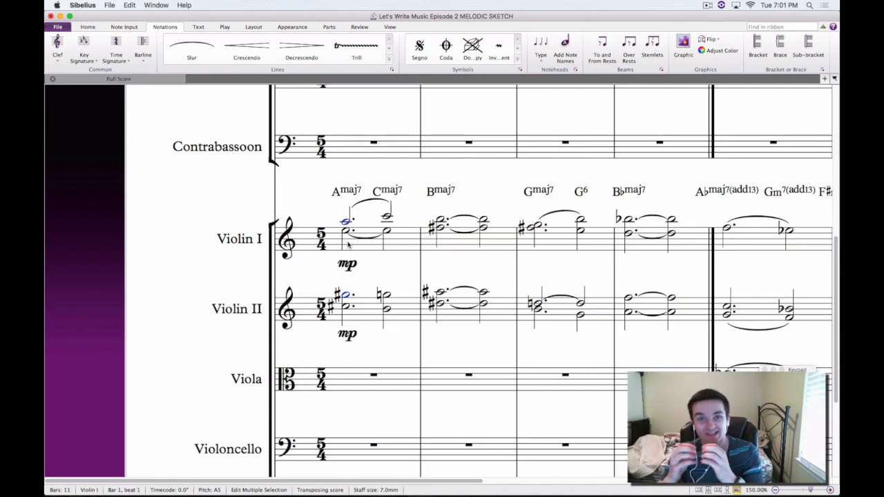
click(375, 176)
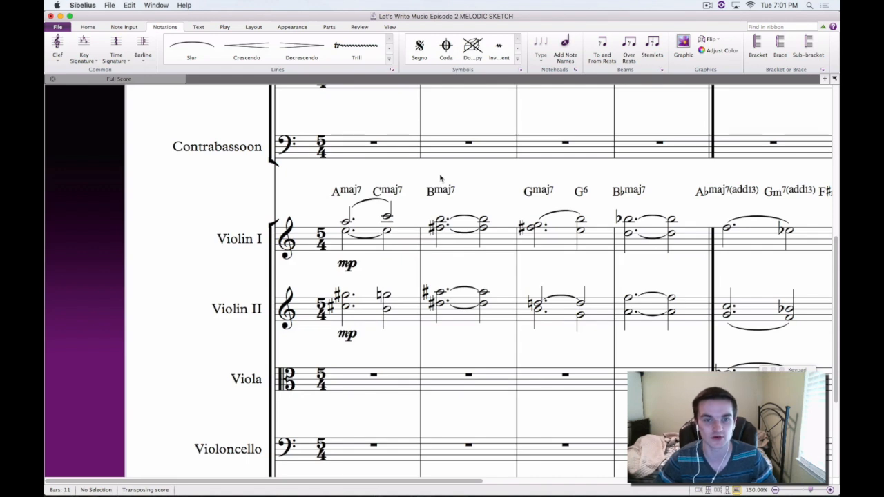
Change the Amaj7 chord symbol at the start of bar 1 above Violin I to C#m6
double_click(351, 193)
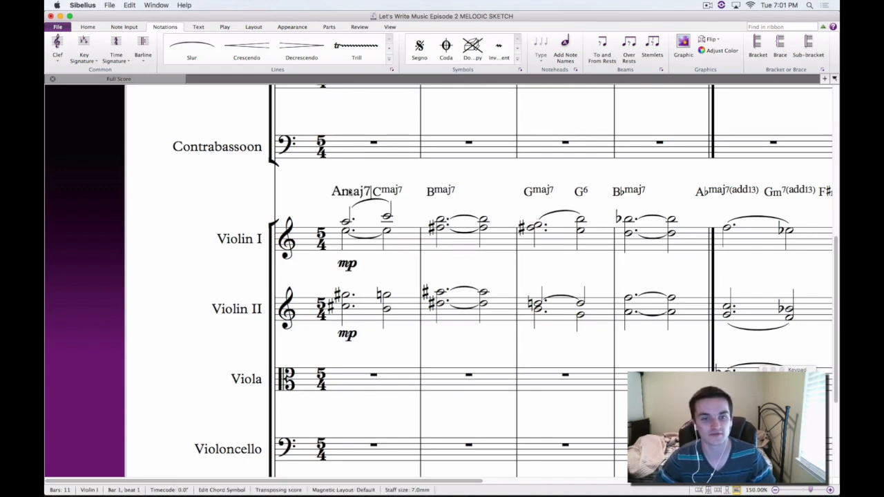
key(BackSpace)
key(BackSpace)
key(BackSpace)
key(BackSpace)
key(BackSpace)
text(C)
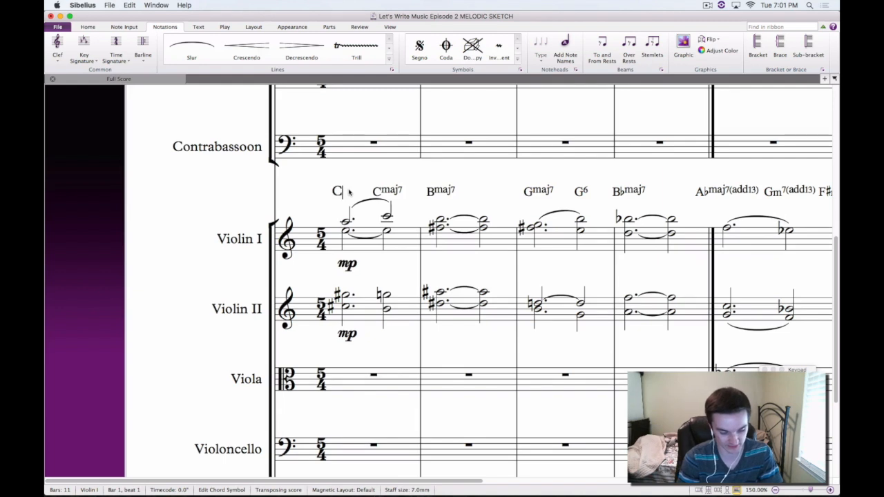
text(#m6)
key(Escape)
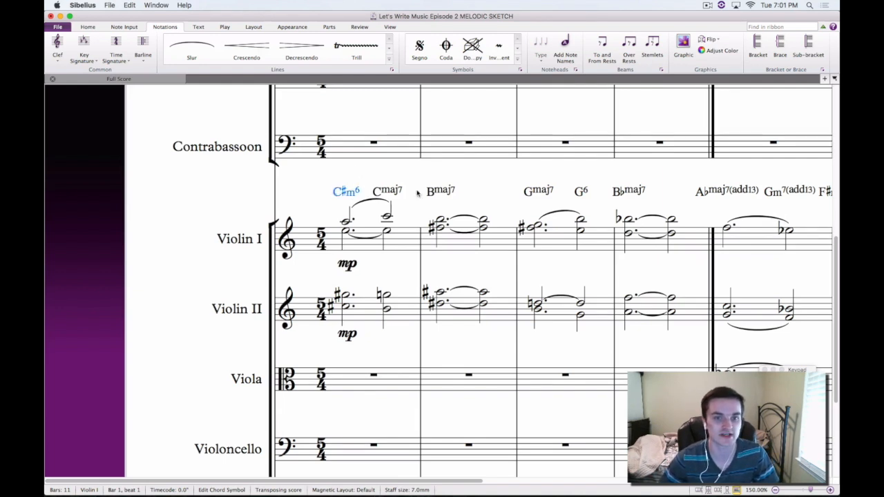
key(Escape)
Change the Cmaj7 chord symbol on beat 4 of bar 1 above Violin I to Em6
double_click(380, 195)
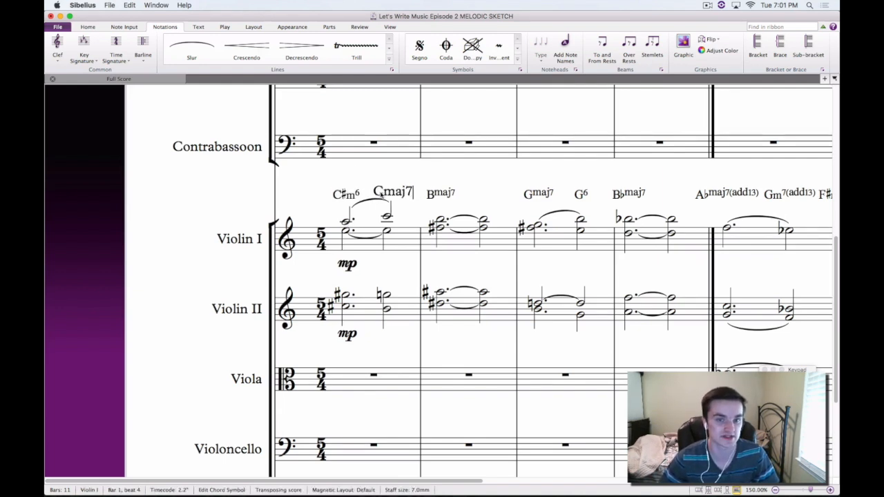
key(BackSpace)
key(BackSpace)
key(BackSpace)
key(BackSpace)
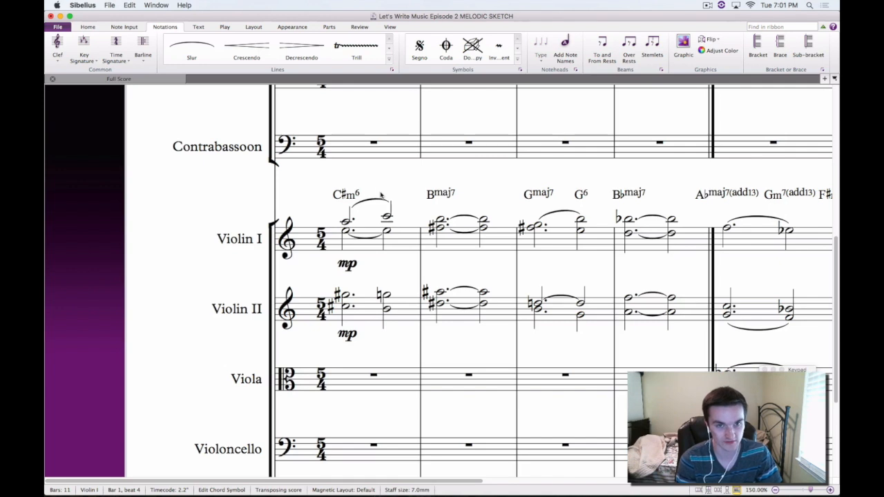
text(Em6)
key(Escape)
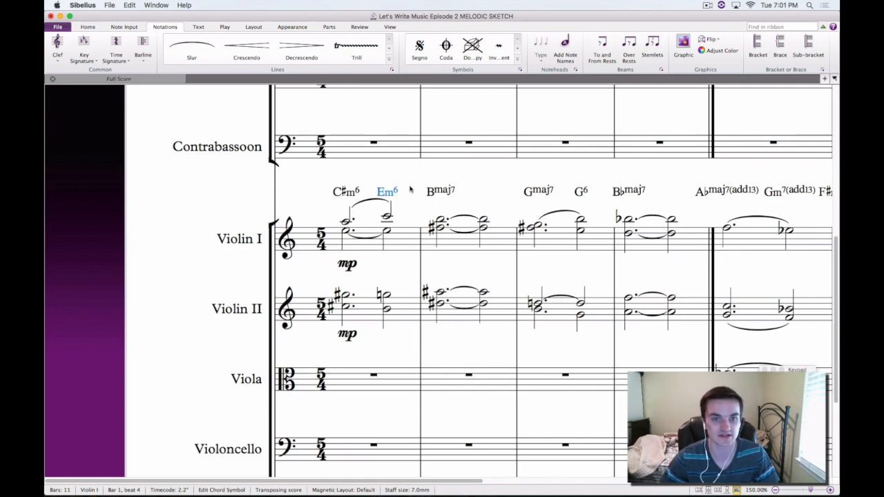
key(Escape)
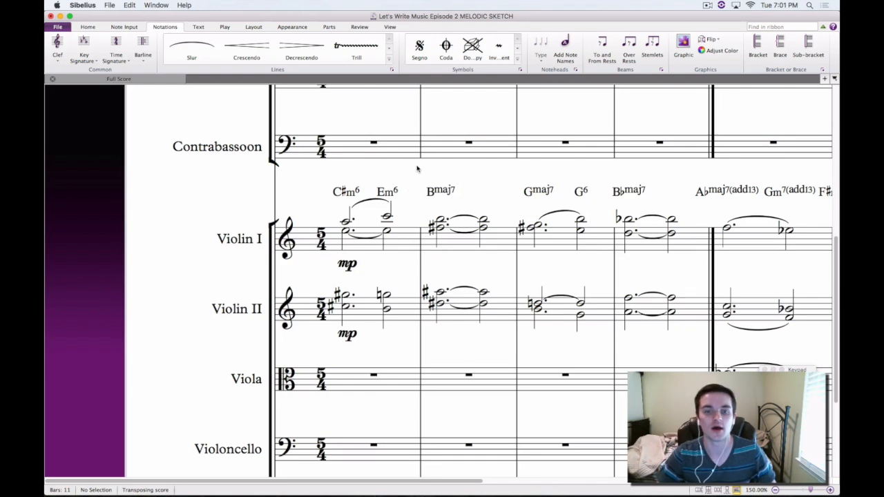
Highlight the G6 chord symbol in bar 3 above Violin I twice, clearing the selection each time
scroll(470, 172, right, 2)
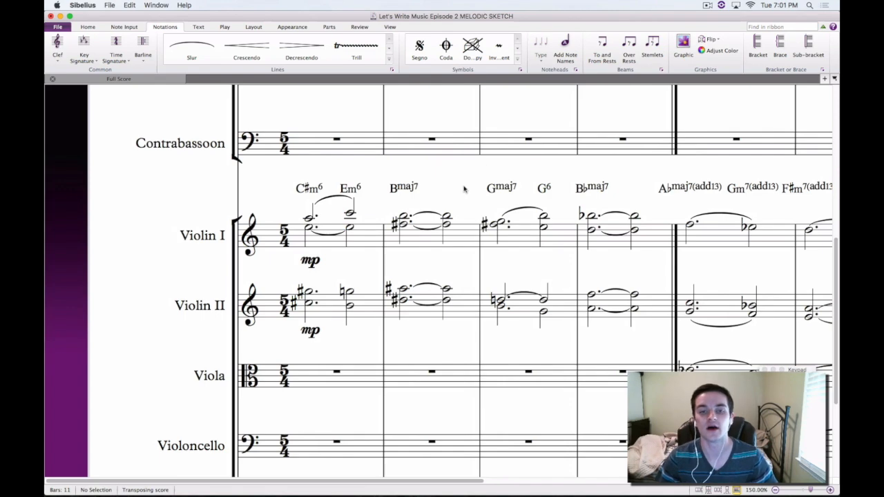
scroll(464, 188, right, 4)
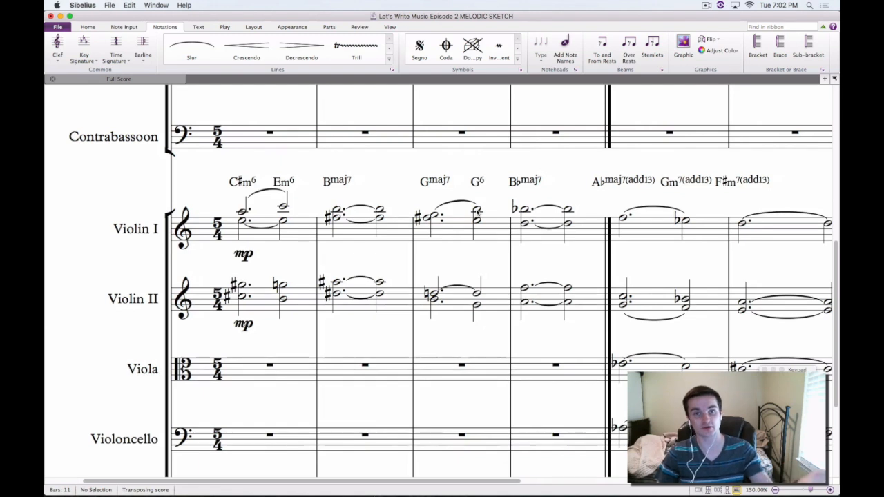
click(479, 182)
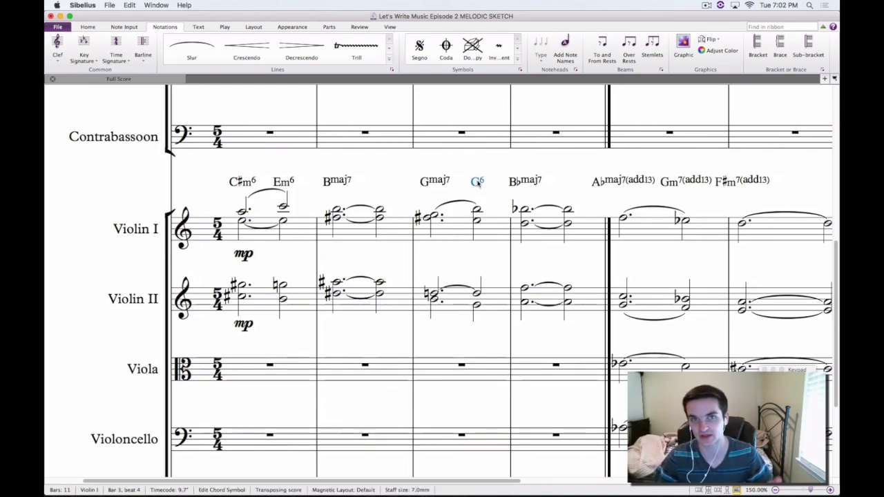
click(467, 163)
click(478, 182)
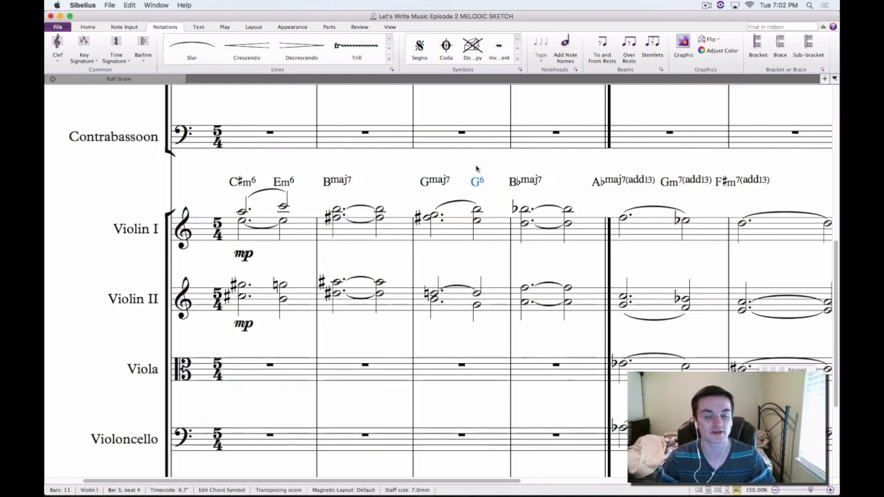
click(472, 168)
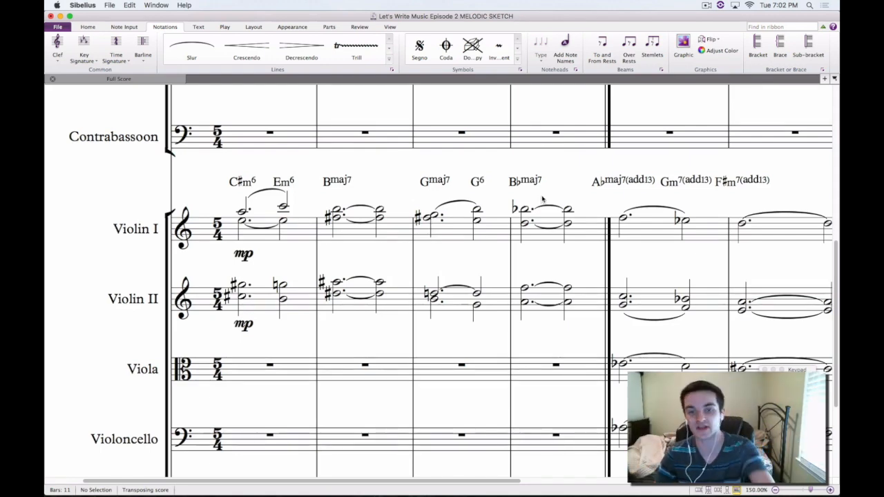
Highlight bar 4 and bar 3 of the Violin I staff in turn, and clear the selection
drag(551, 192, 549, 199)
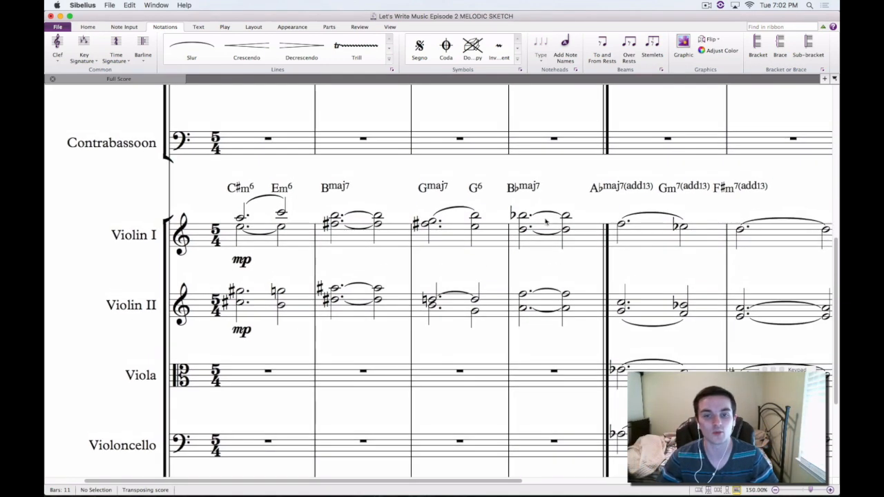
click(543, 230)
click(443, 233)
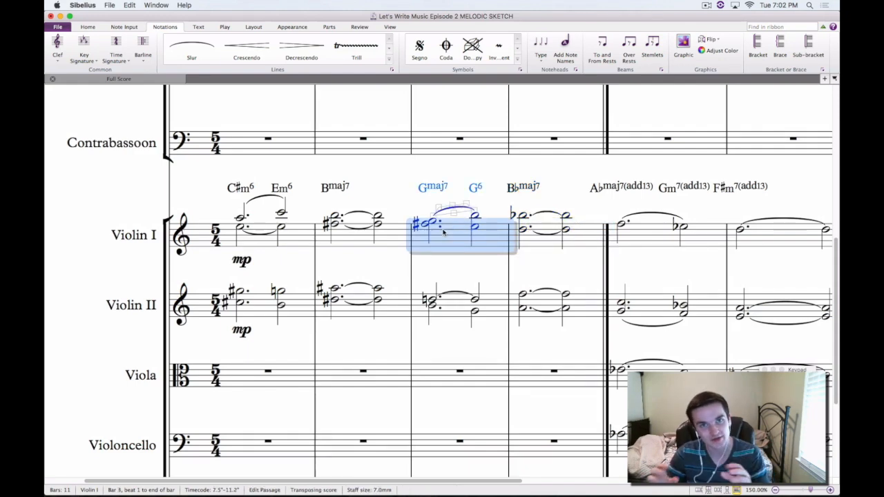
click(408, 188)
Highlight the Violin I passage from bar 1 to the end of bar 4, and clear the selection
scroll(371, 185, left, 3)
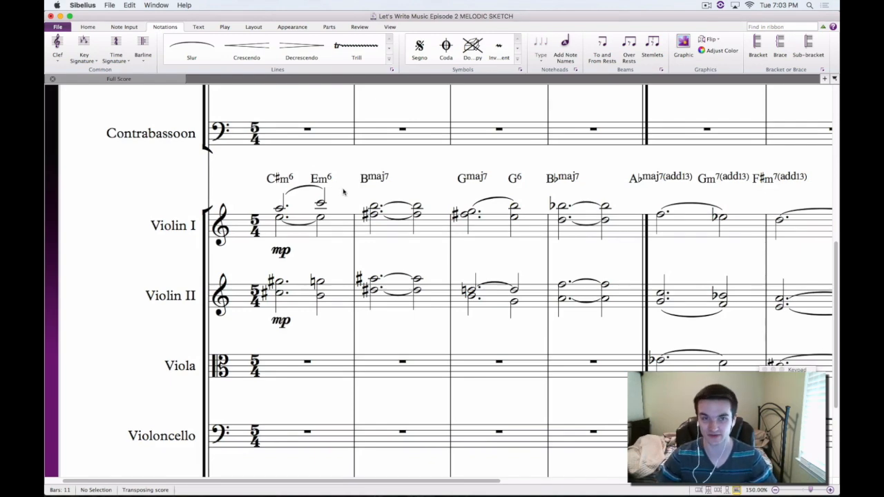
click(331, 216)
click(346, 172)
drag(346, 172, 367, 179)
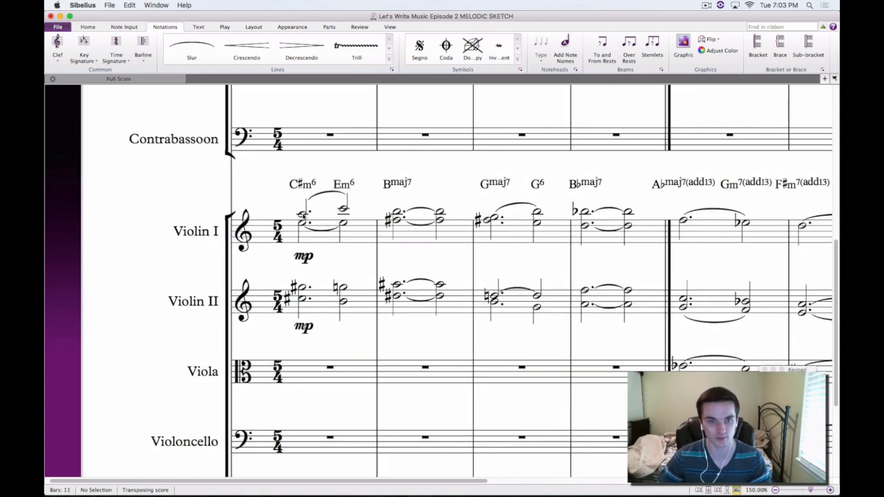
scroll(330, 211, left, 3)
click(368, 215)
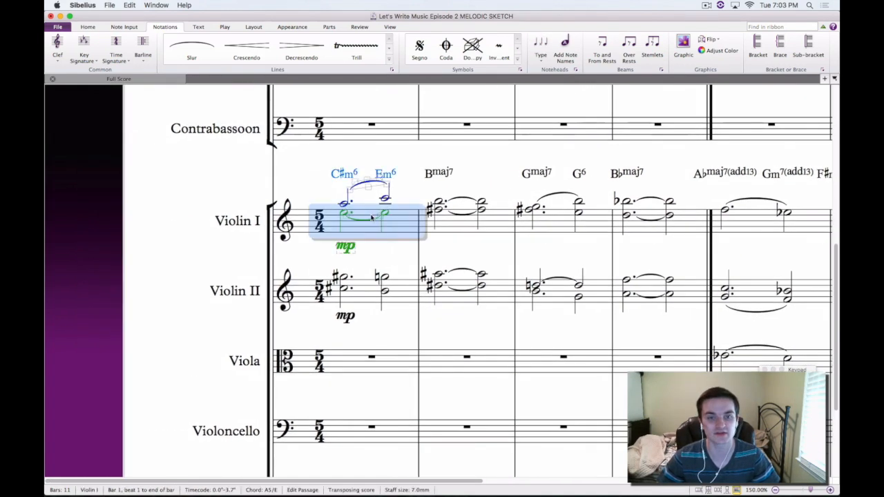
shift+click(650, 230)
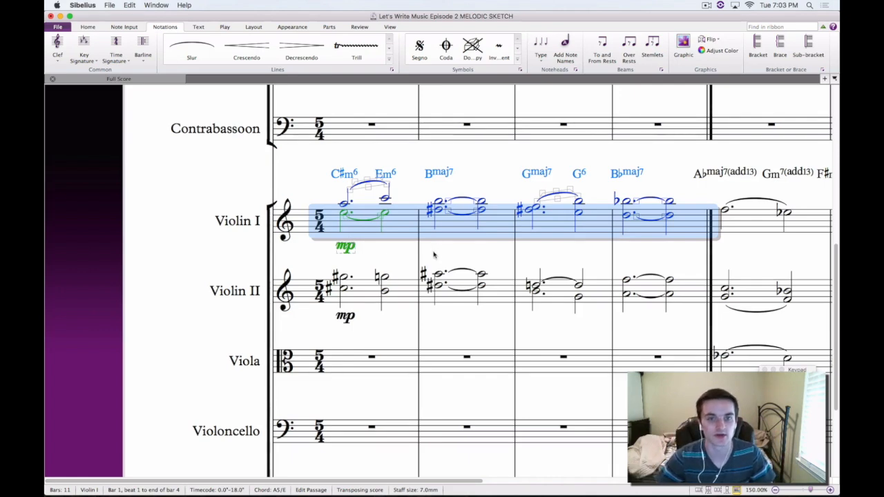
key(Escape)
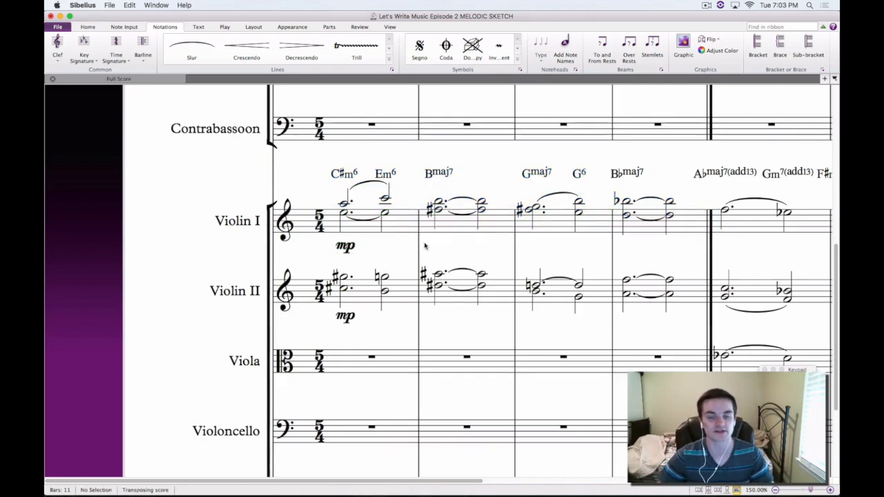
Play back the relabelled progression from the first upper Violin I note in bar 1, and stop playback
click(344, 204)
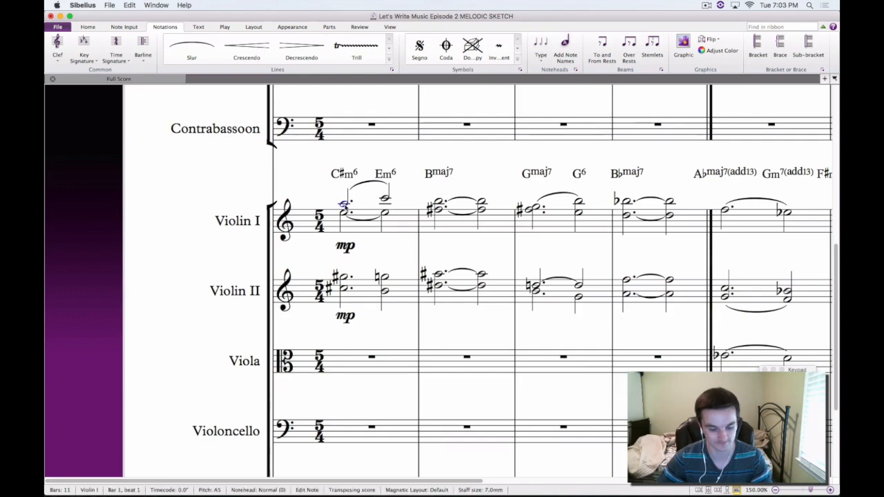
key(super+equal)
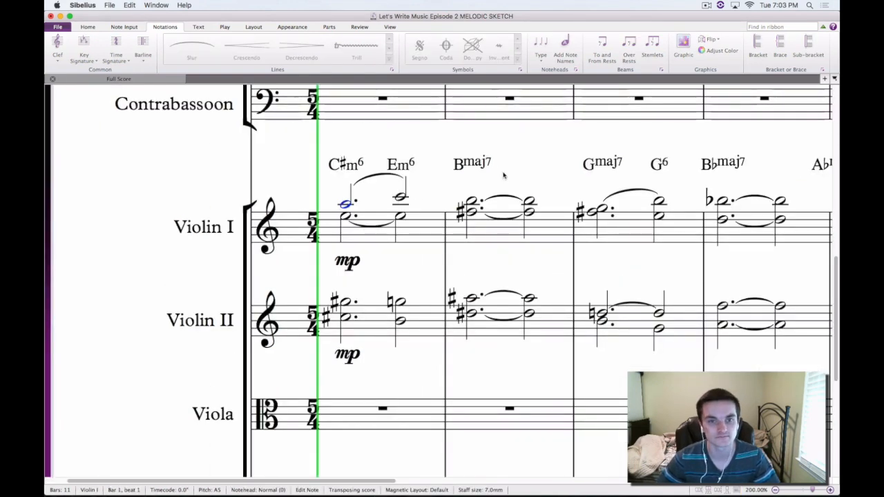
key(p)
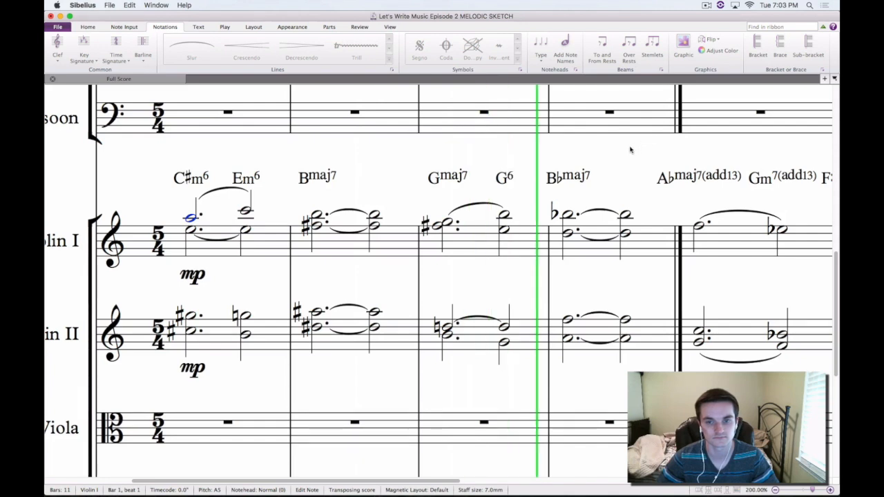
key(space)
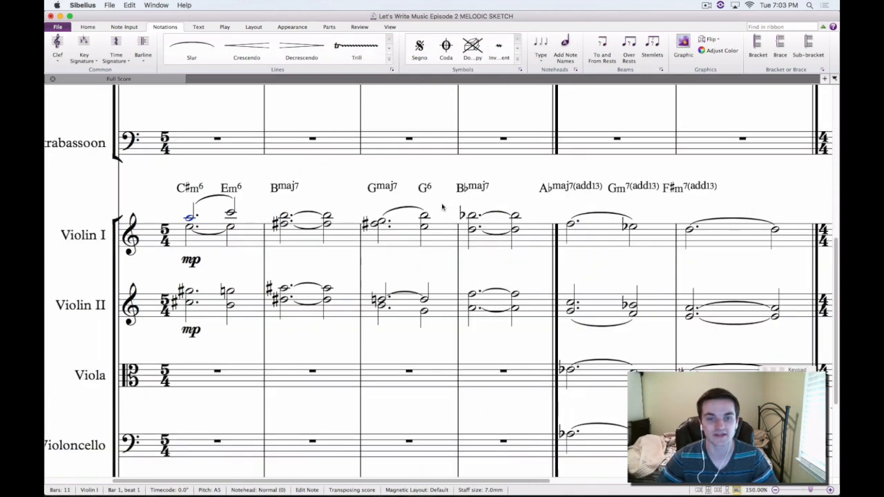
Highlight the lower-voice notes of the Violin I staff across bars 1 to 4, and clear the selection
drag(443, 206, 462, 196)
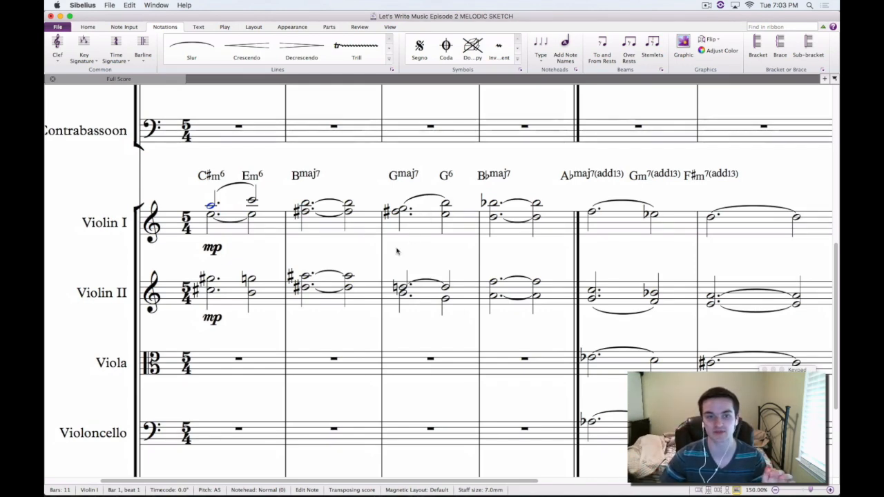
click(211, 215)
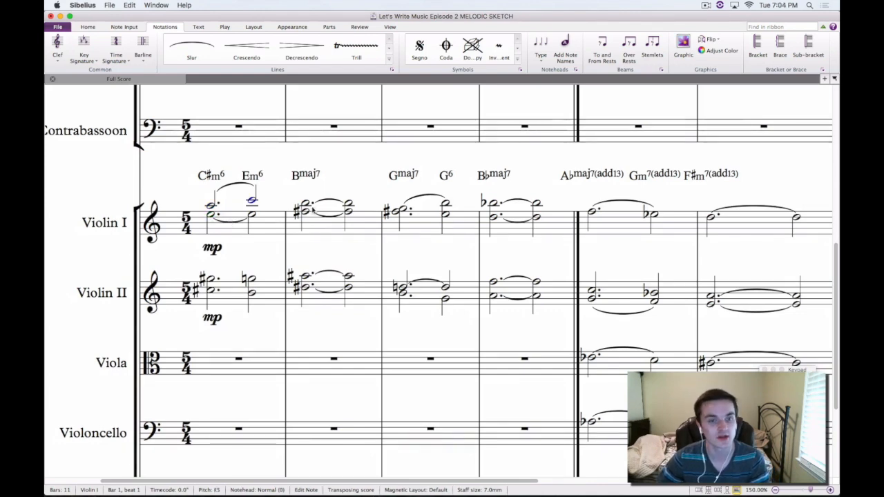
key(Escape)
click(211, 215)
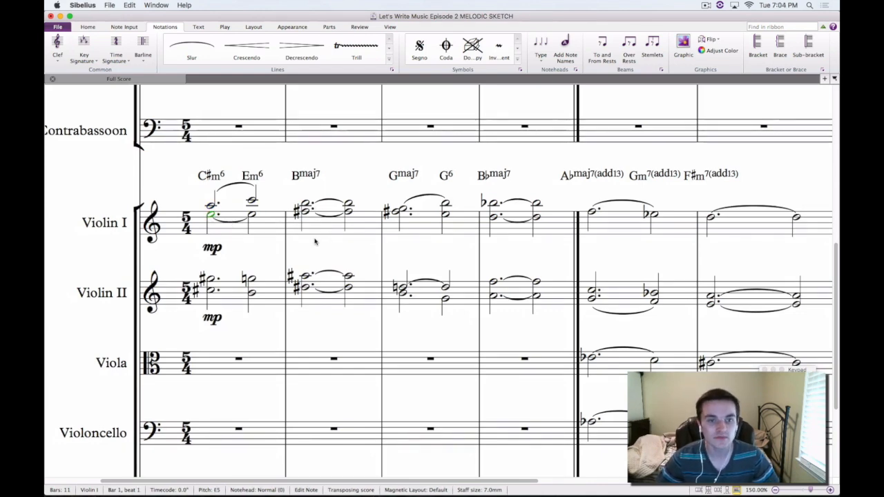
click(348, 210)
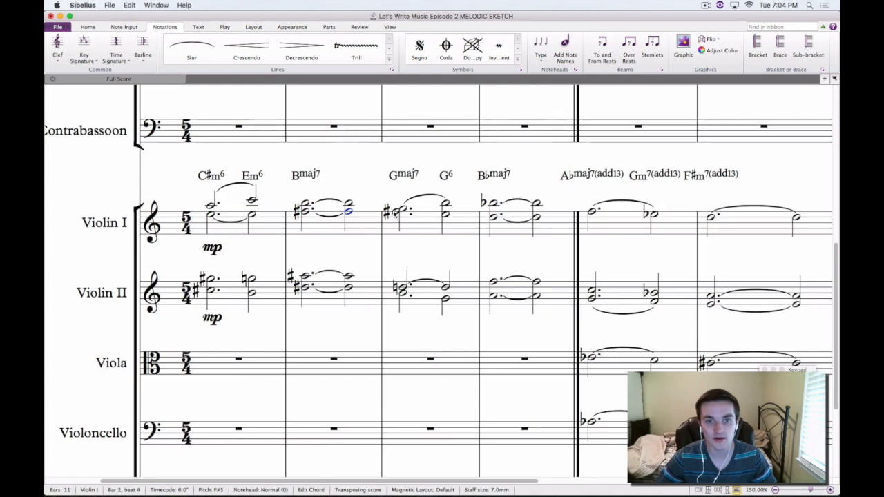
click(446, 213)
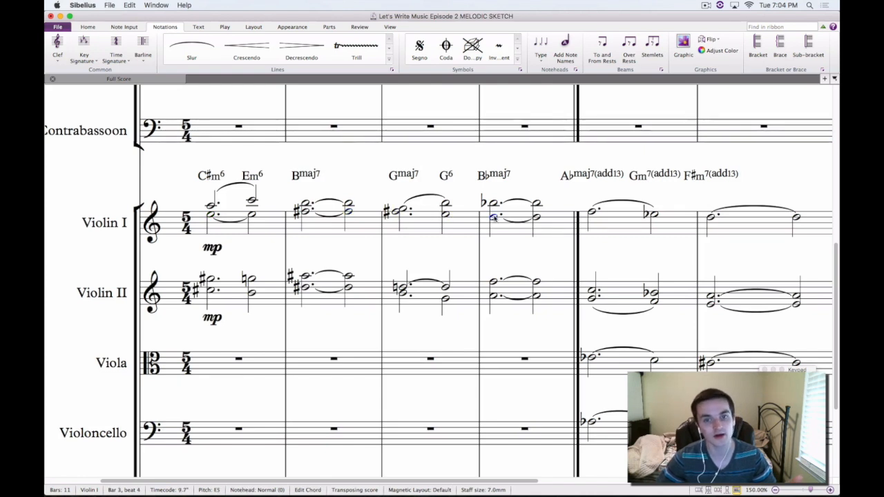
key(Escape)
Tie the lower Violin I note on beat 4 of bar 2 to the same pitch in bar 3
click(349, 212)
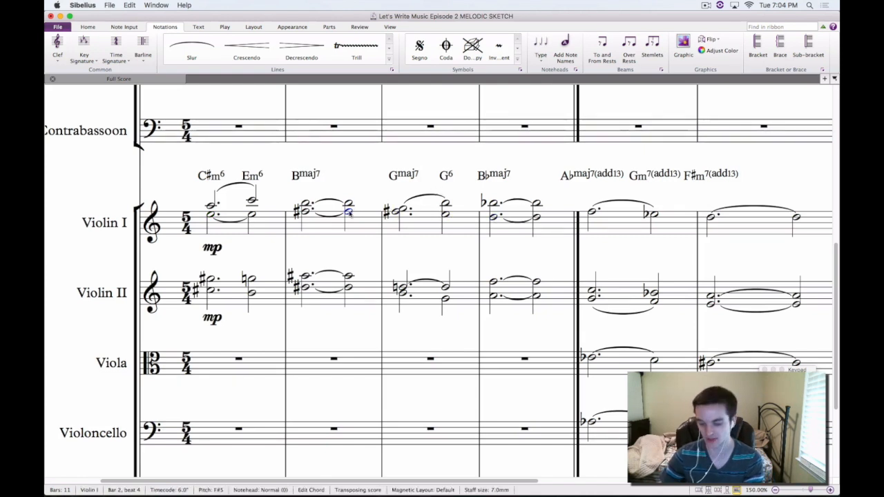
key(KP_Enter)
key(Escape)
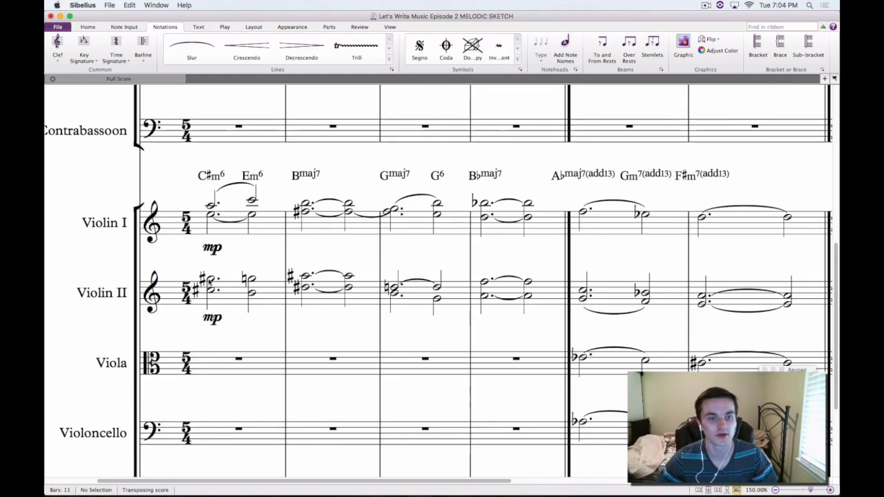
Highlight the upper-voice notes of the Violin II staff through bars 1 to 4
click(252, 279)
key(Escape)
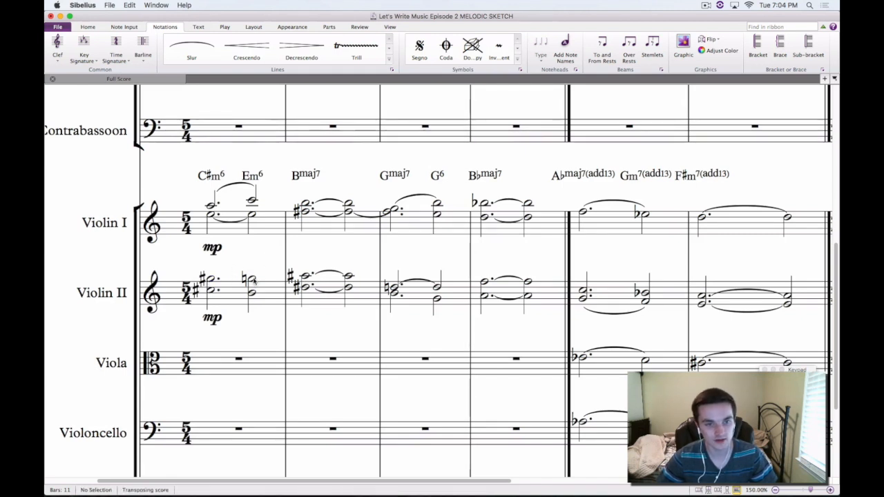
click(253, 279)
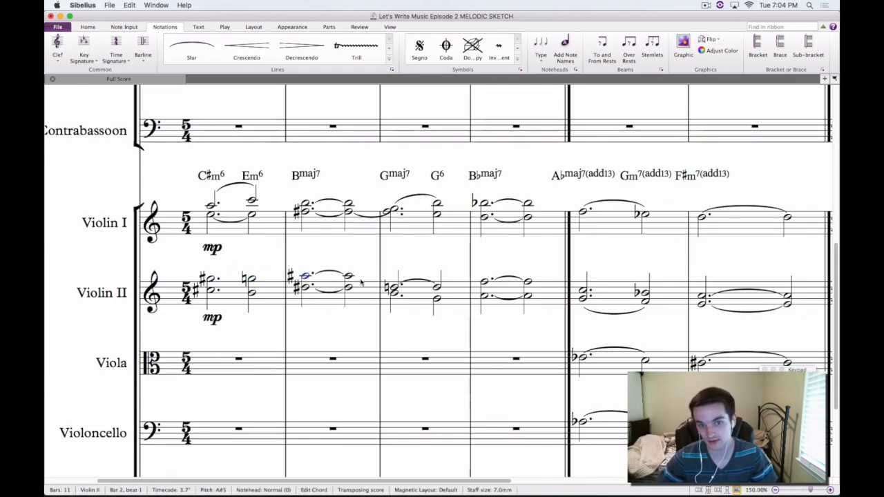
click(393, 289)
click(483, 281)
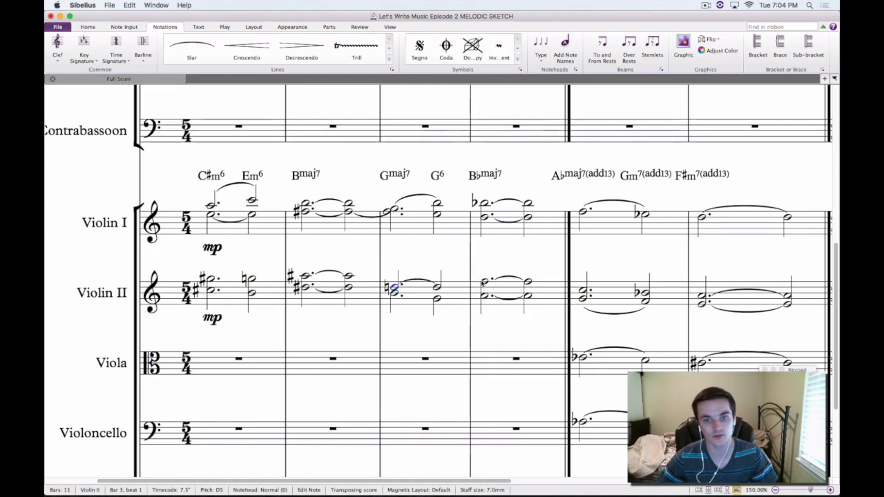
super+click(349, 277)
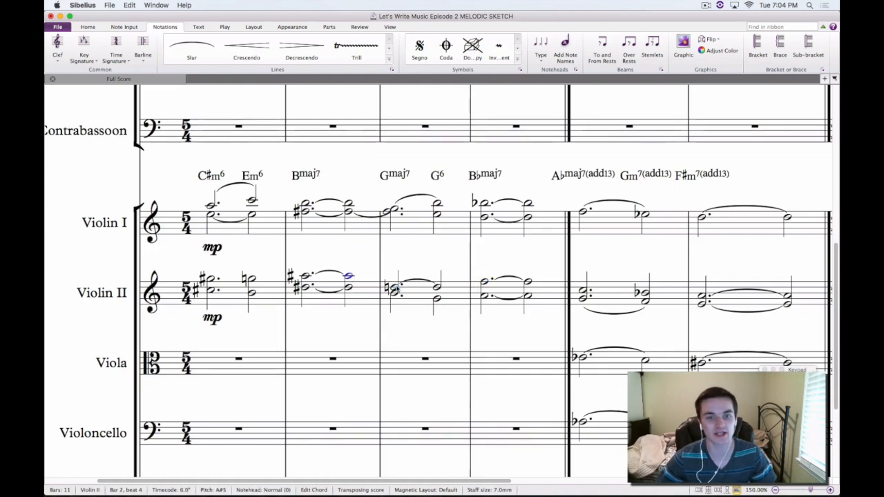
super+click(396, 288)
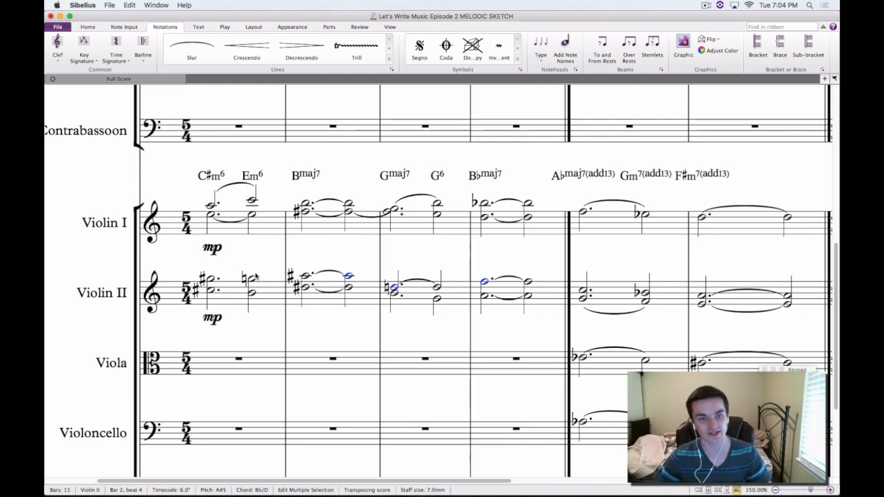
Highlight the lower-voice notes of the Violin II staff from bar 1 through bar 4, and clear the selection
click(211, 291)
super+click(252, 293)
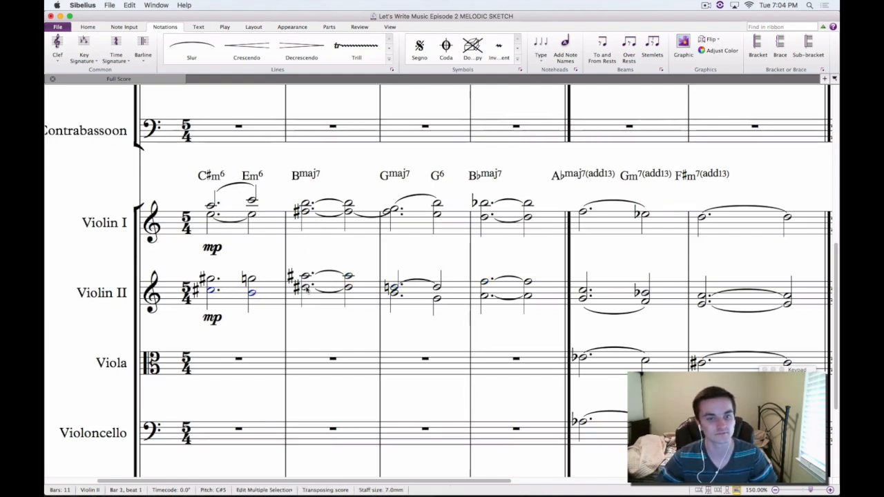
super+click(304, 287)
super+click(393, 294)
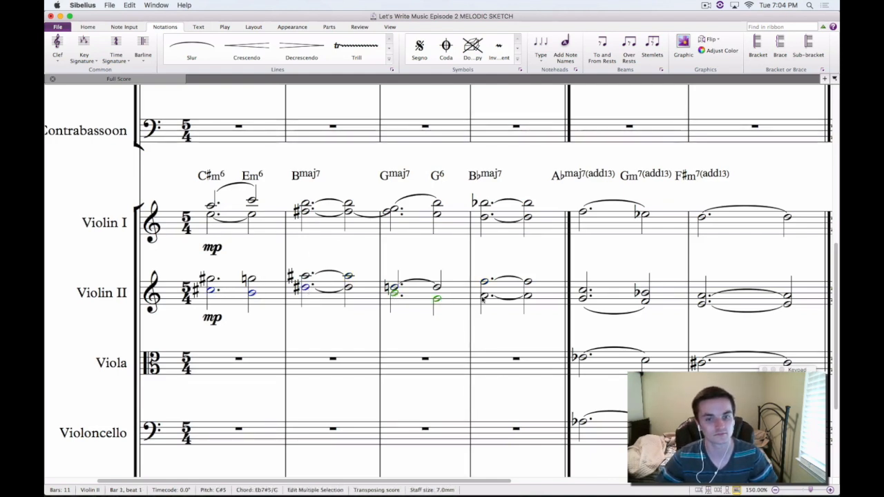
key(Escape)
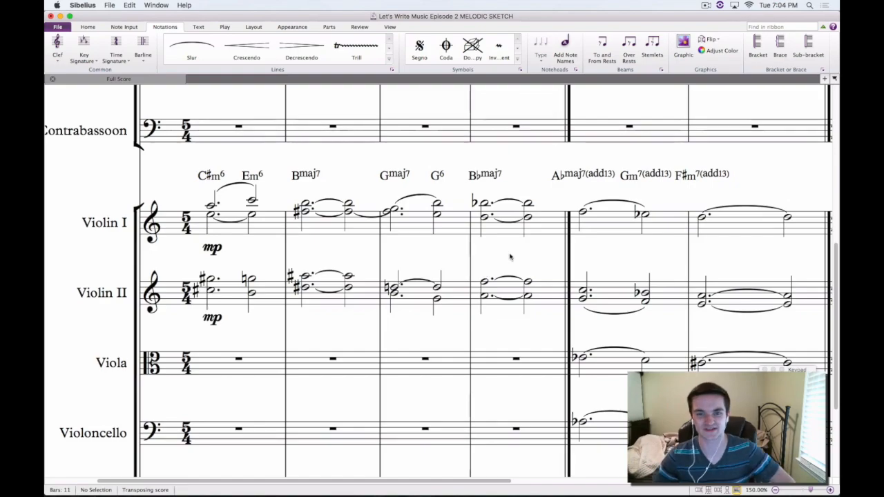
Highlight bar 5 of the Violin I staff, extend the passage to bar 6 of the Violoncello, and clear the selection
drag(510, 257, 318, 222)
click(385, 185)
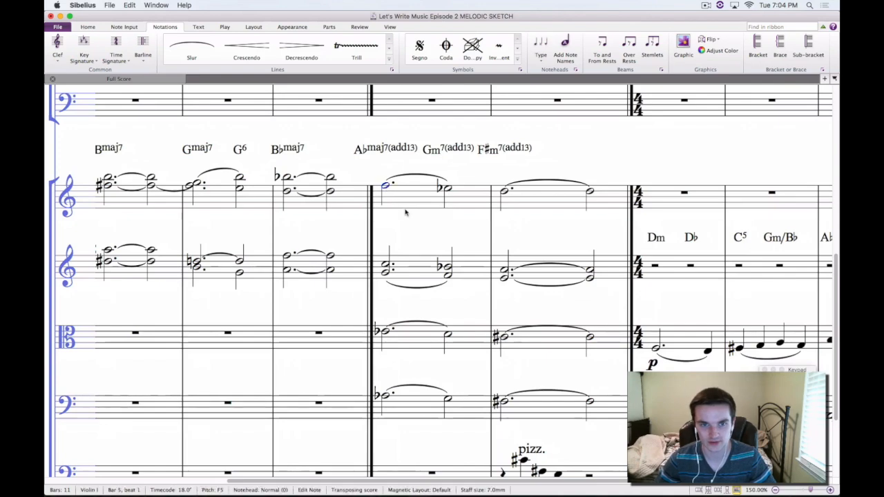
scroll(405, 212, down, 2)
scroll(405, 213, right, 2)
click(393, 158)
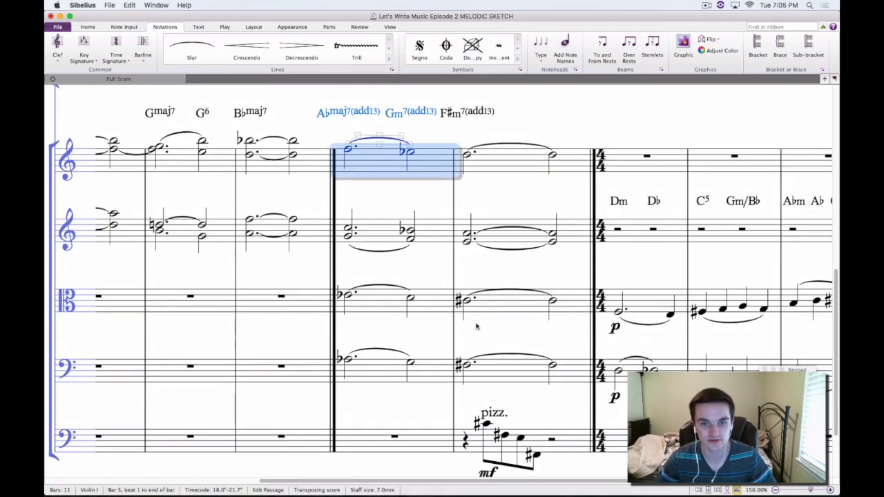
shift+click(499, 369)
key(Escape)
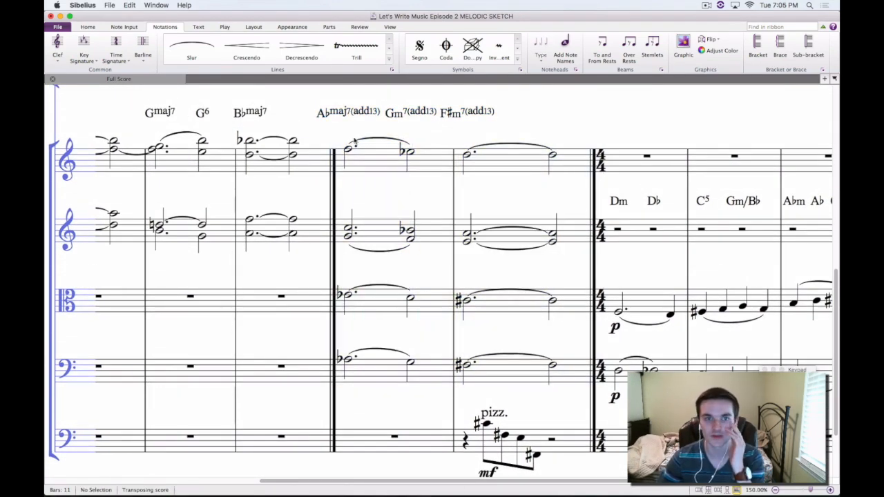
Play back the score from the first Violin I note in bar 5, stop playback, and clear the selection
click(350, 152)
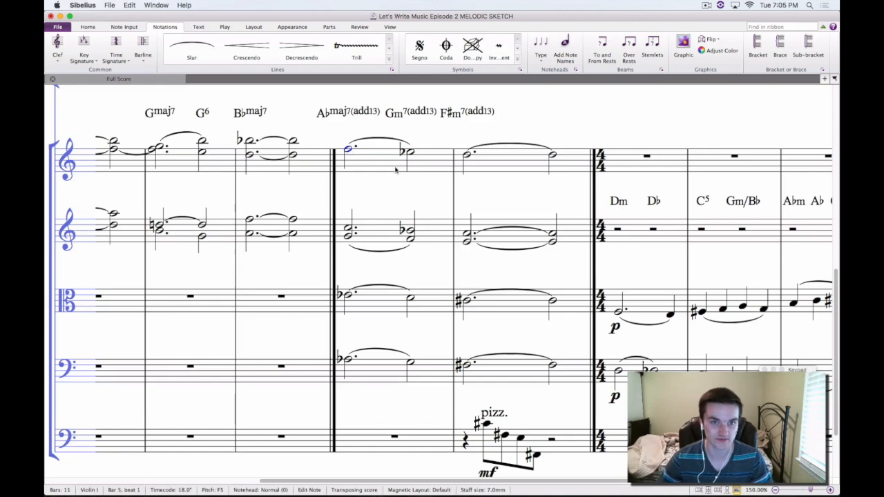
key(p)
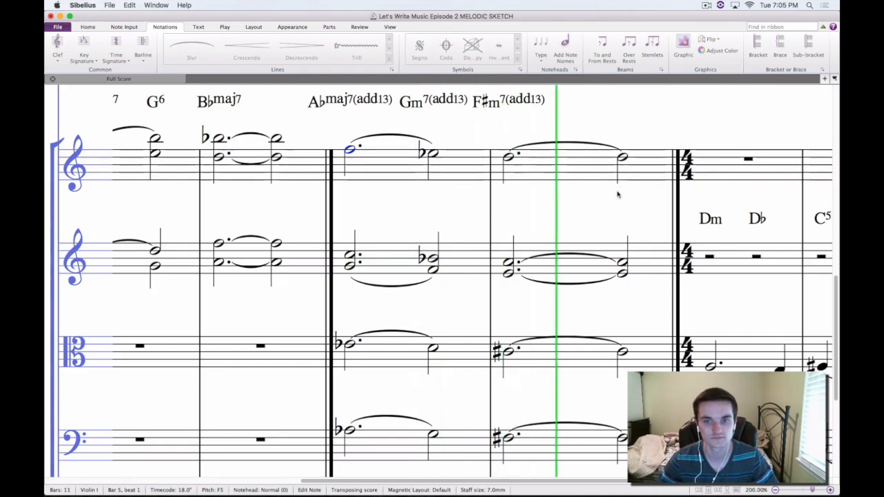
key(space)
click(578, 213)
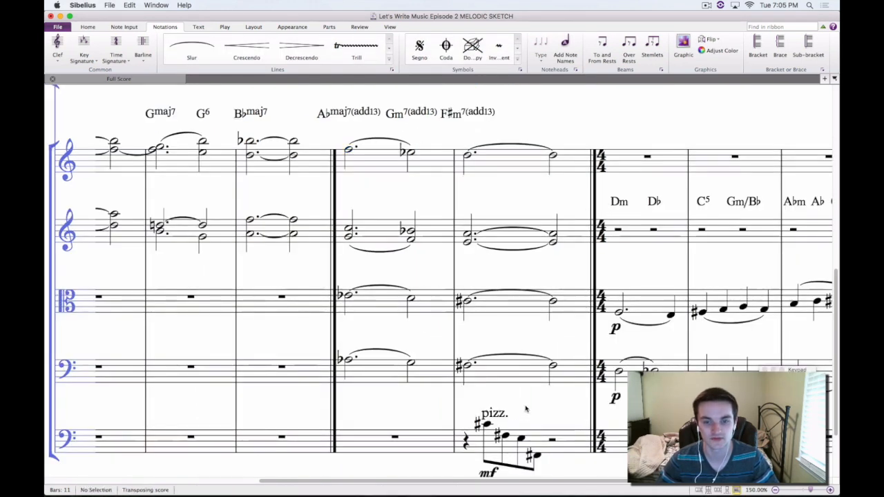
Examine the Contrabass pizz. figure in bar 6 note by note and as a whole bar, clearing the selection each time
drag(526, 402, 516, 325)
click(482, 354)
key(Right)
key(Right)
key(Right)
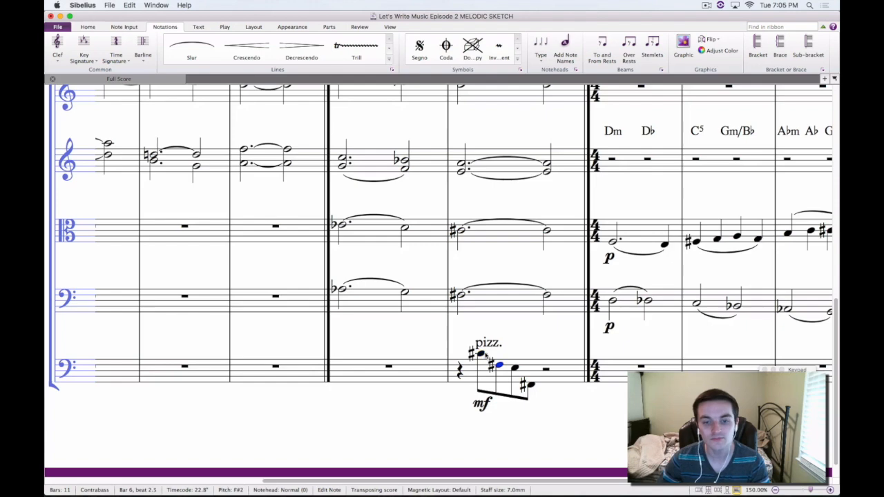
click(579, 434)
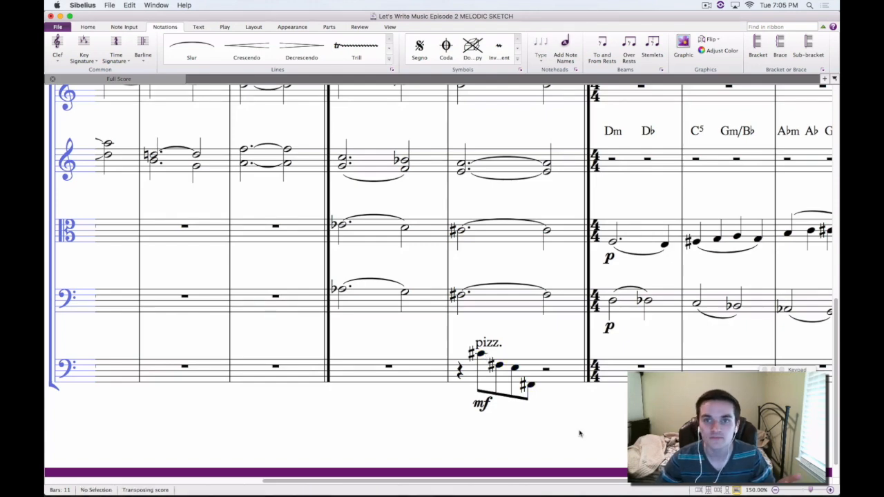
drag(473, 264, 475, 291)
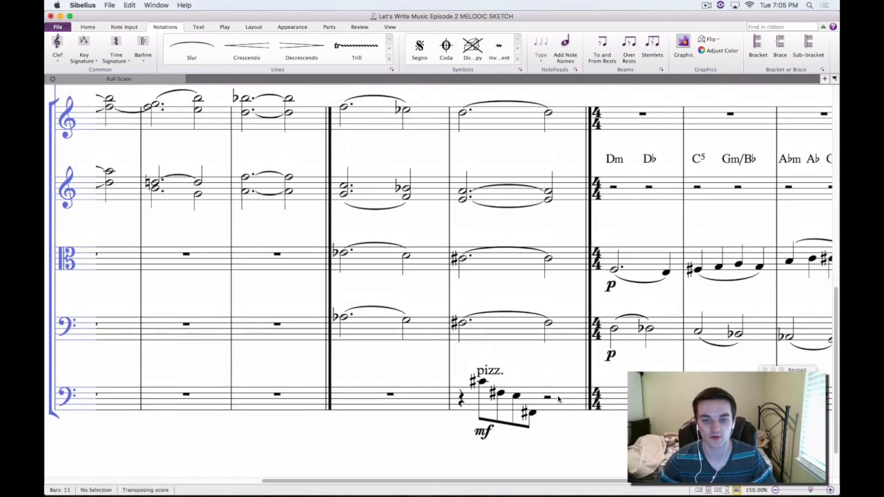
click(568, 403)
scroll(493, 297, up, 3)
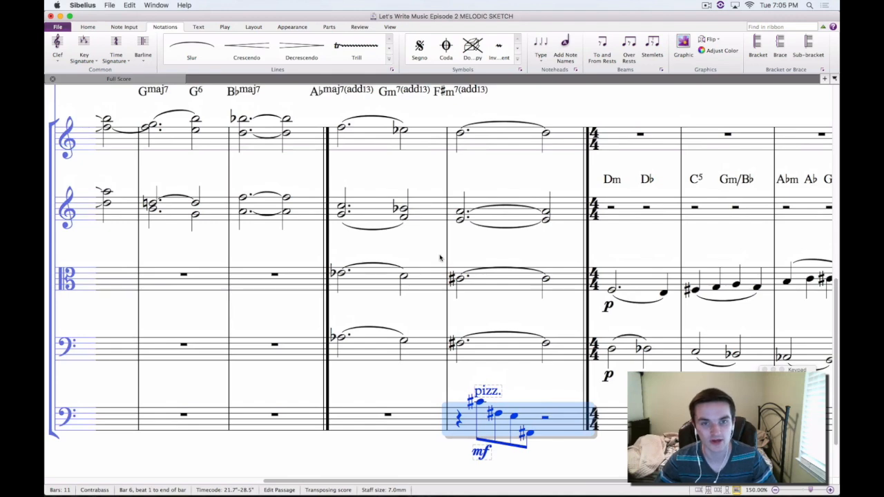
key(Escape)
Highlight the two-bar passage in bars 5 and 6 from Violin I down to Violoncello, and clear the selection
click(419, 145)
shift+click(495, 344)
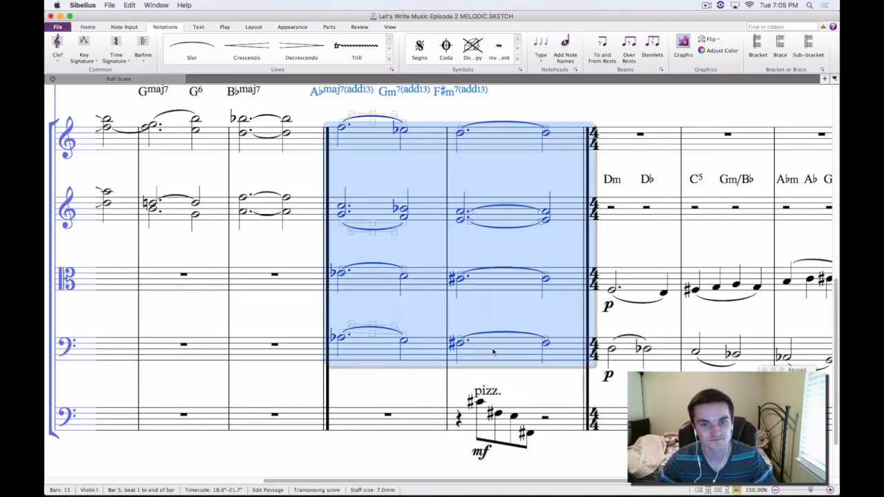
click(419, 244)
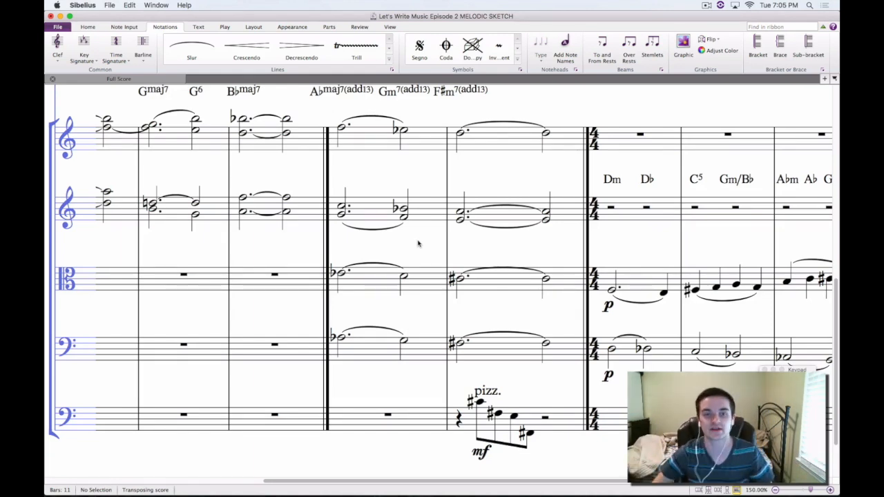
Highlight the A♭maj7(add13) and Gm7(add13) chord symbols above bar 5 together, and clear the selection
drag(395, 183, 445, 253)
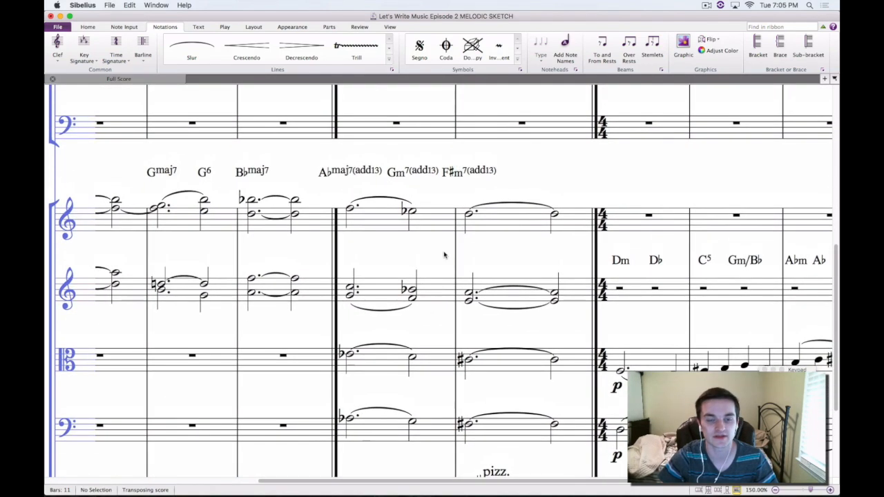
click(344, 173)
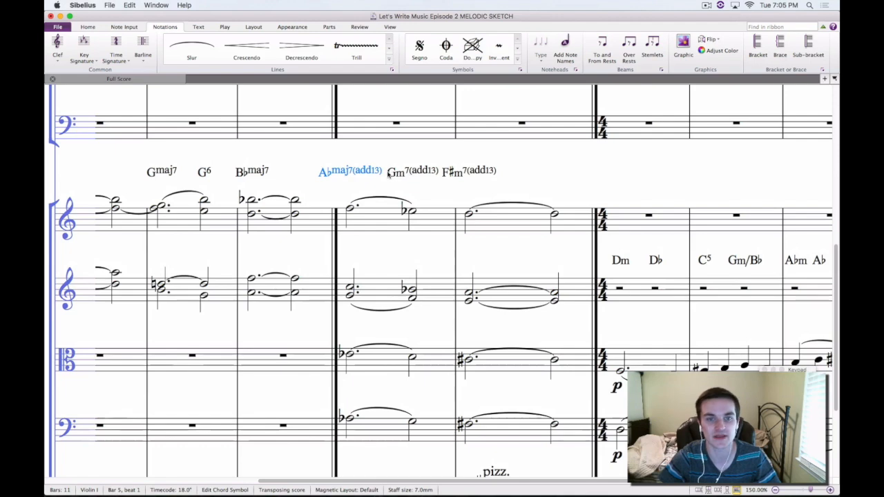
super+click(392, 174)
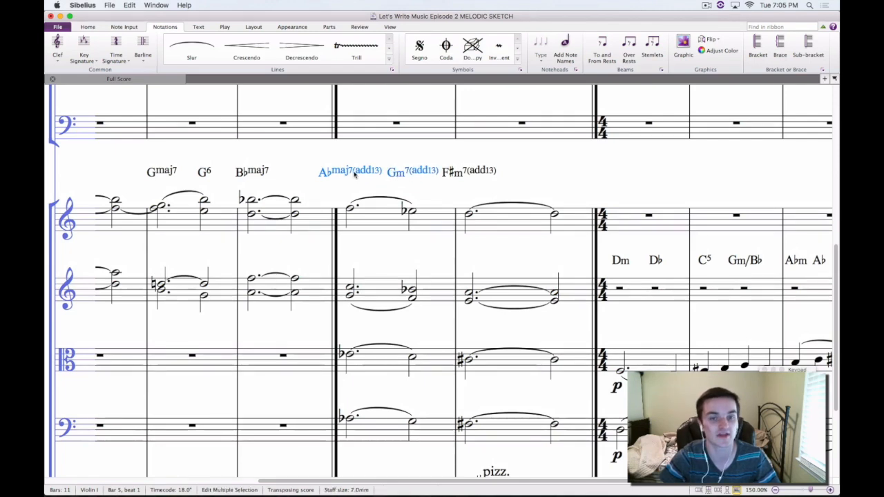
click(401, 154)
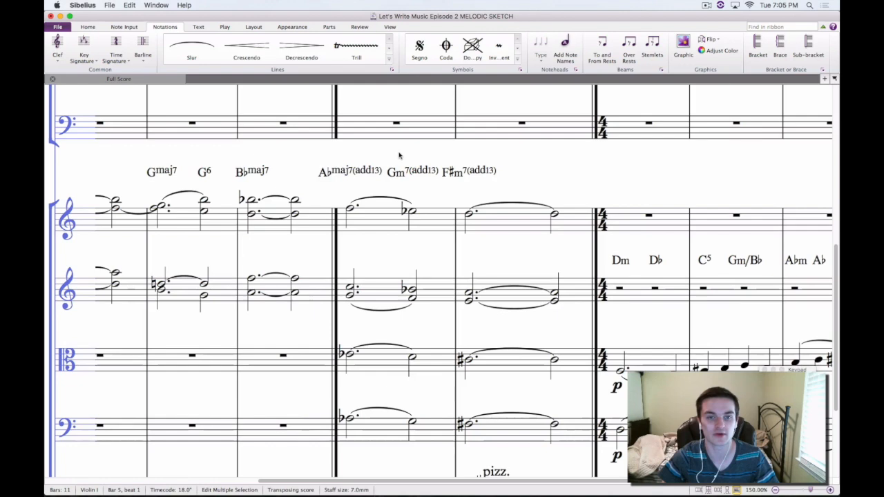
Highlight in turn the two bar 5 chord symbols, the Violin I bar beneath them and the bar 6 chord symbol, and clear the selection
click(352, 174)
click(401, 172)
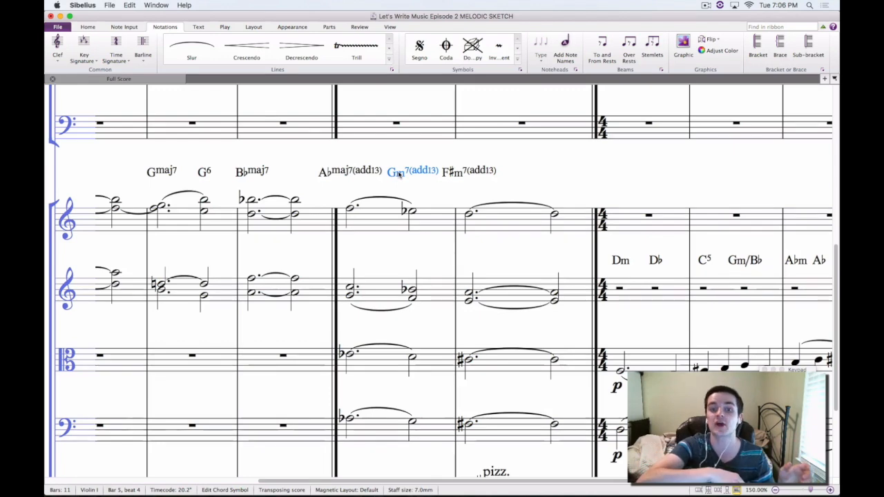
click(370, 225)
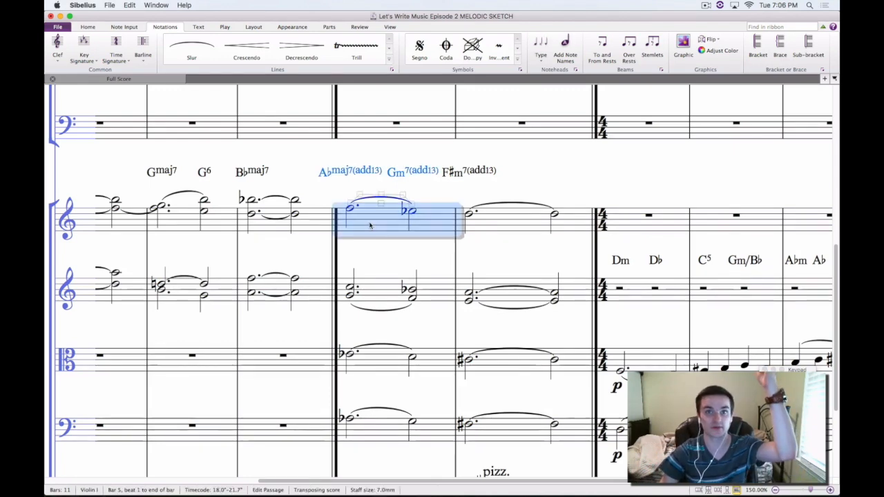
click(459, 174)
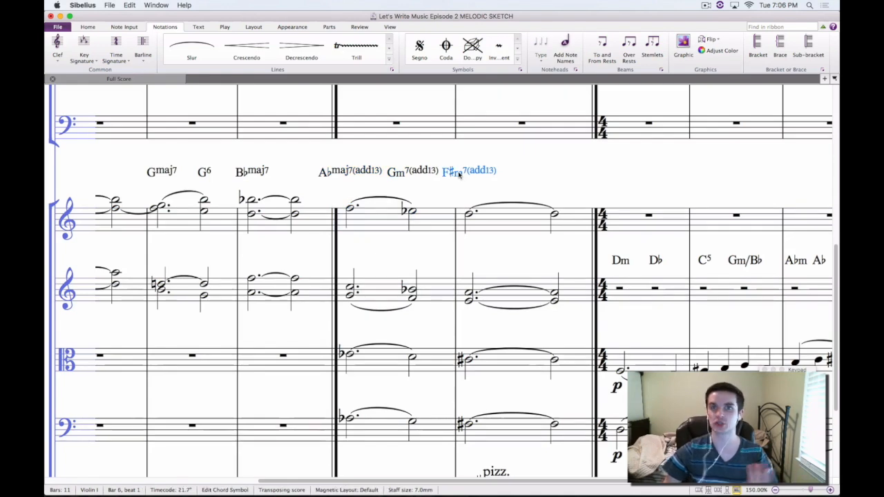
click(518, 181)
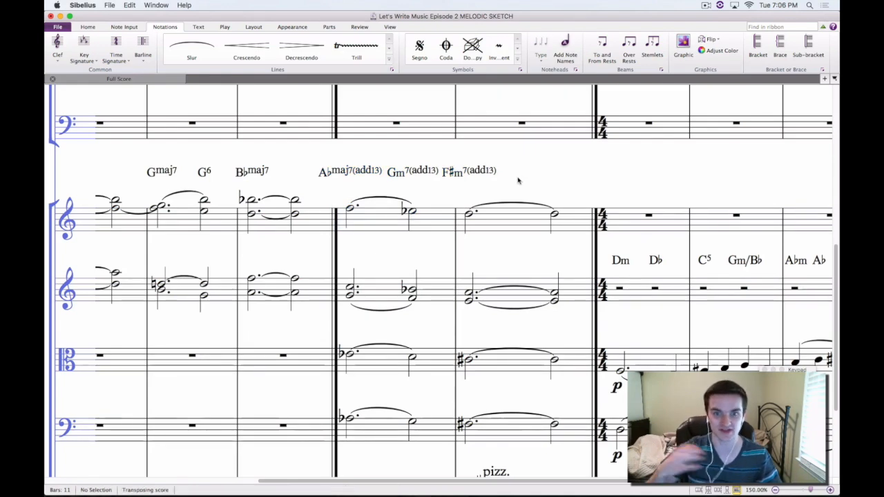
Highlight bar 6 from the Violoncello up to Violin I, and clear the selection
scroll(537, 145, down, 3)
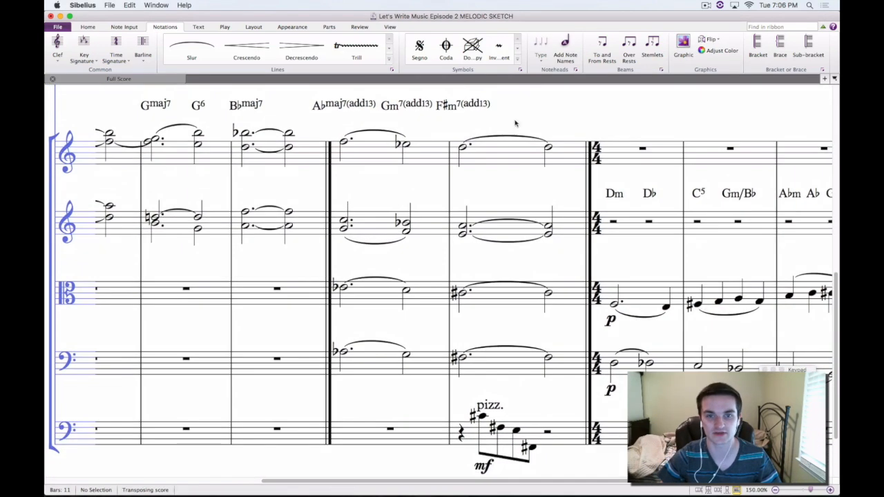
click(375, 153)
click(481, 373)
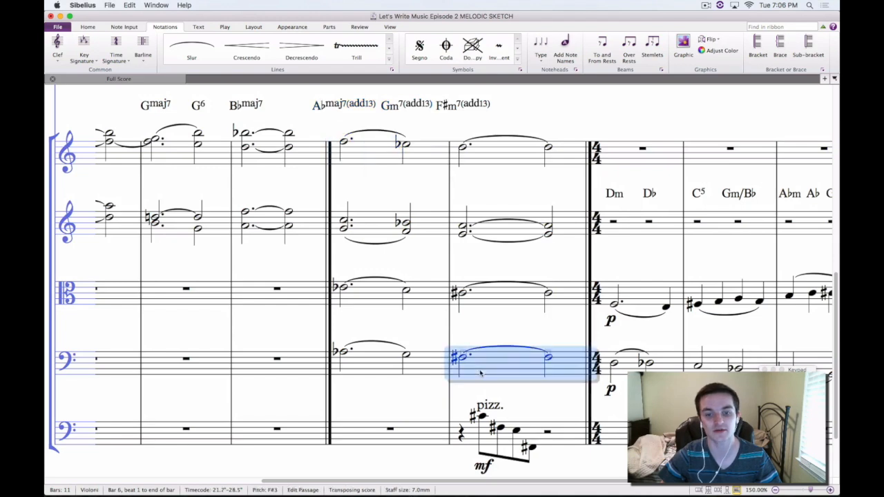
shift+click(496, 161)
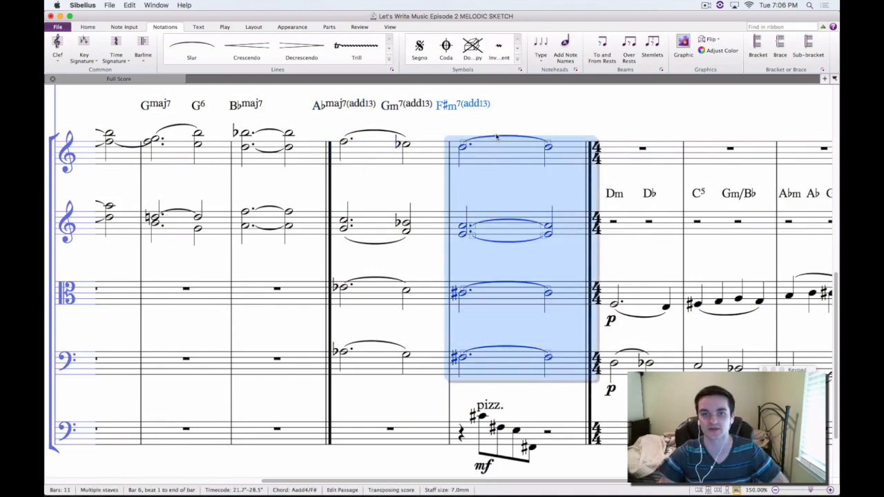
scroll(573, 110, right, 3)
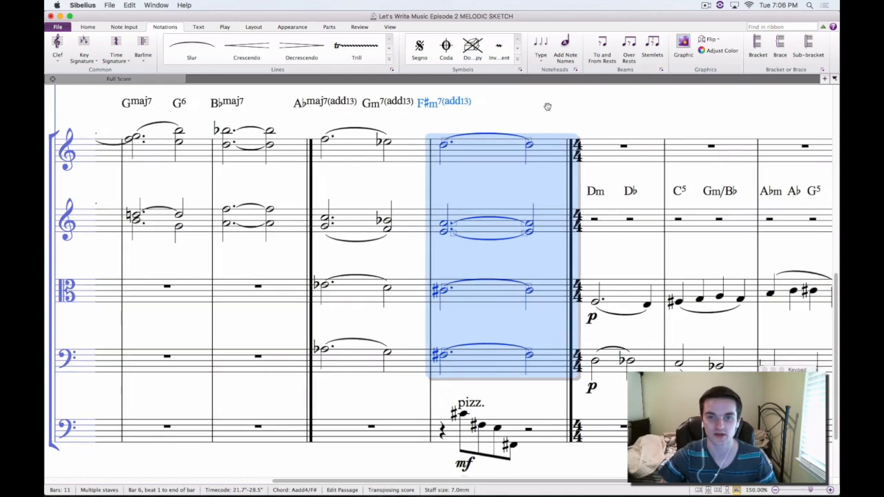
key(Escape)
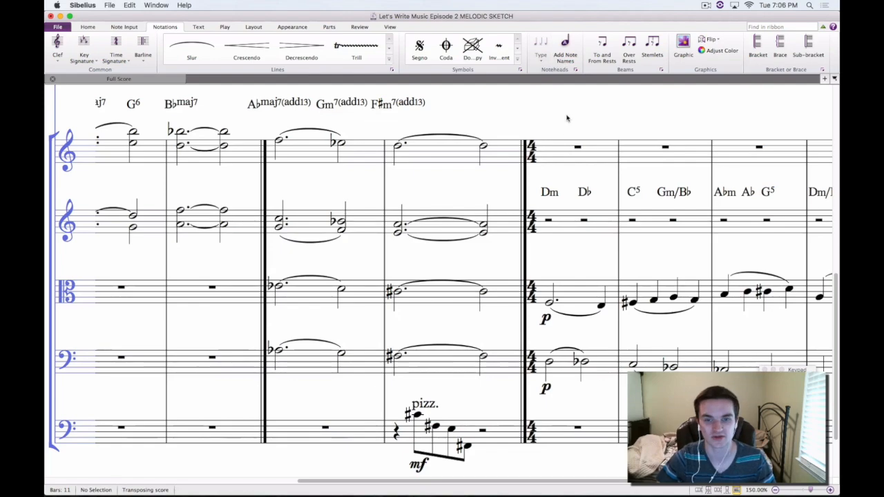
Examine the 4/4 section in bars 7 to 11, with its chord symbols and string parts
drag(568, 118, 484, 112)
scroll(484, 112, right, 5)
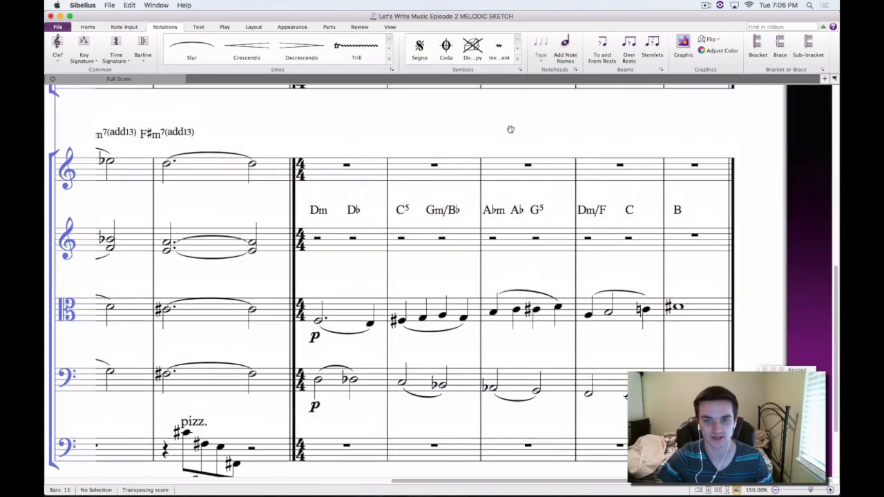
scroll(516, 100, left, 3)
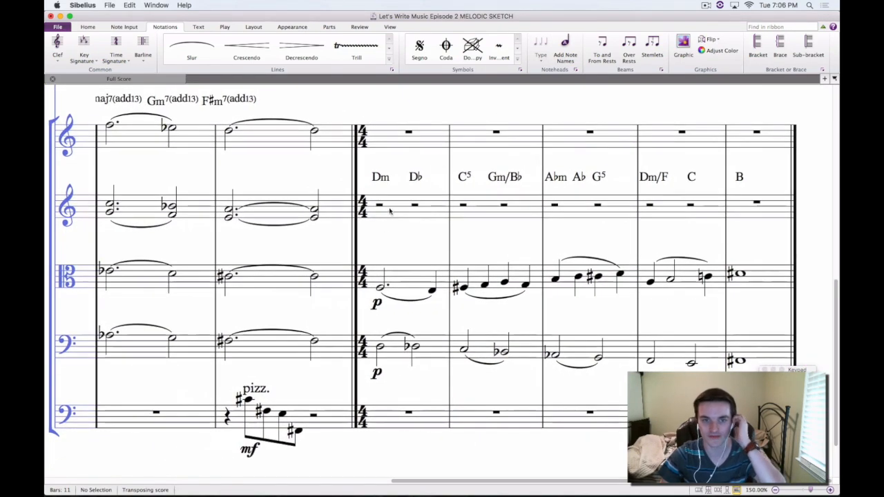
click(379, 207)
drag(407, 230, 388, 395)
click(396, 210)
click(407, 253)
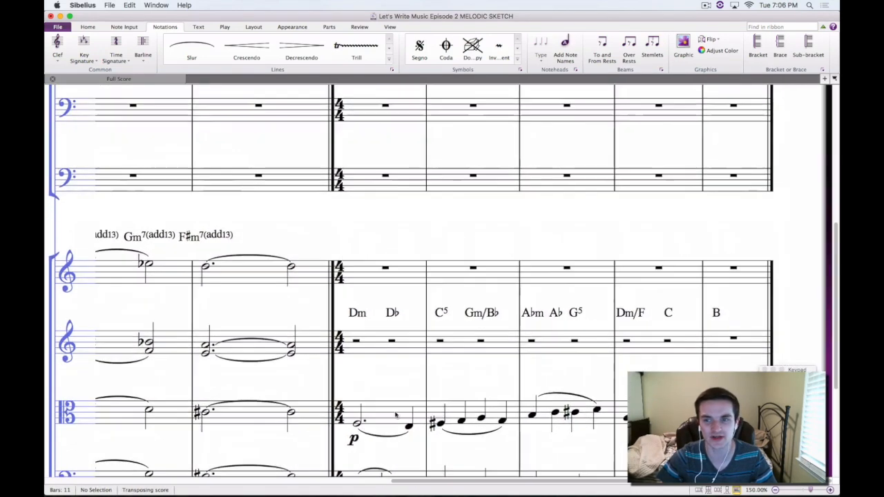
drag(836, 357, 827, 428)
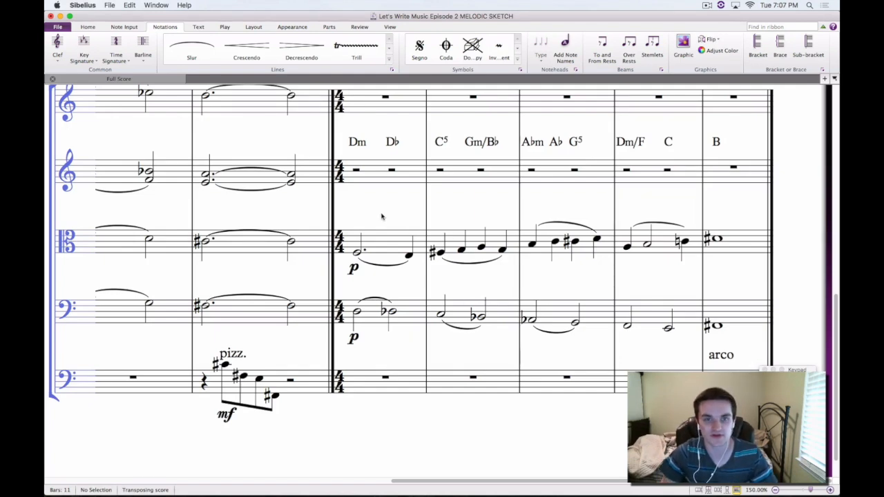
Highlight the chord symbols together from Dm in bar 7 through to Dm/F in bar 10, and clear the selection
click(359, 141)
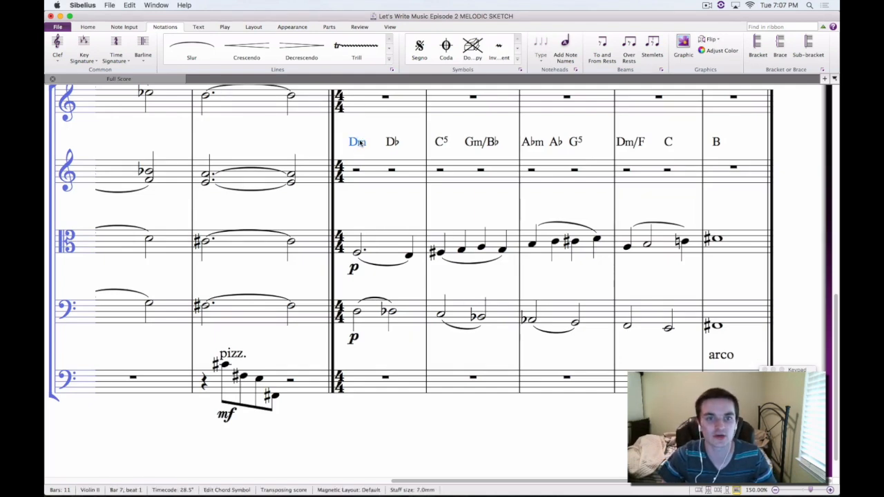
shift+click(392, 142)
shift+click(480, 143)
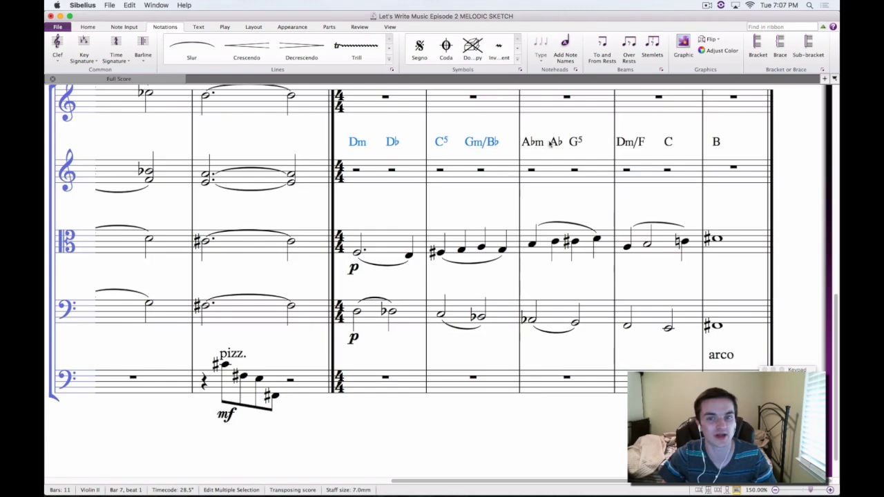
shift+click(533, 142)
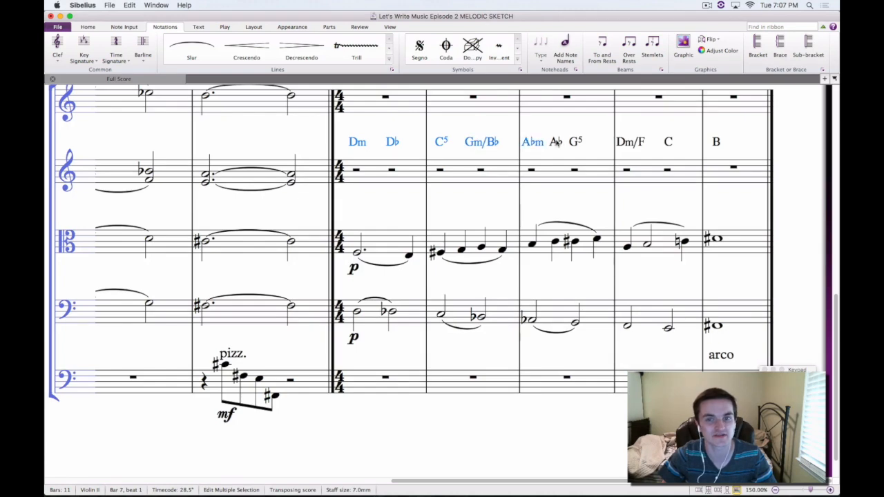
shift+click(640, 145)
key(Escape)
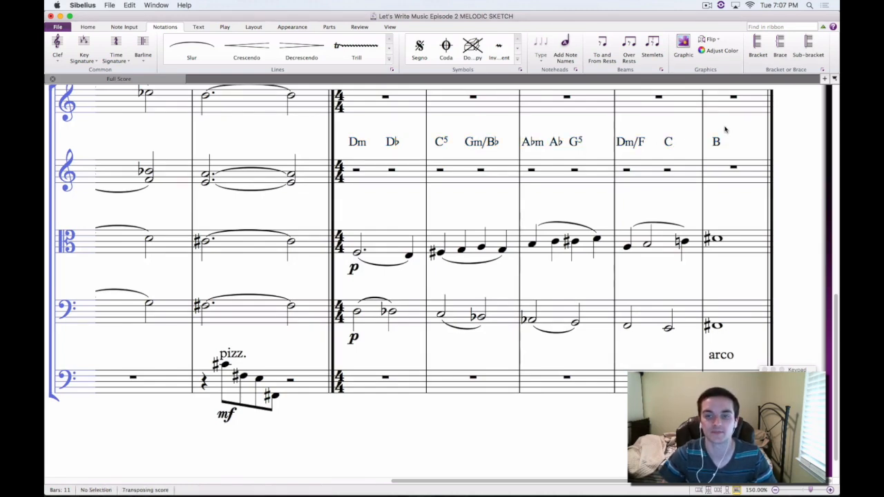
Play back the 4/4 section from the first Viola note of bar 7 through to bar 11, and clear the selection
click(357, 253)
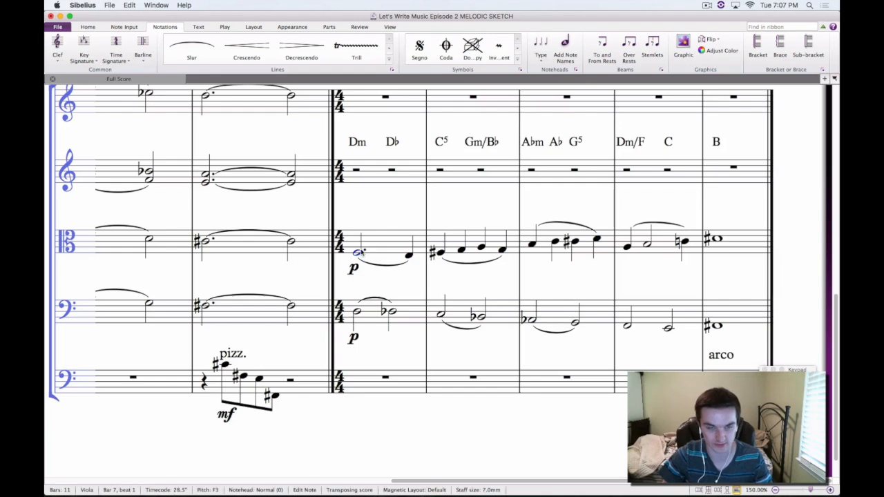
key(super+equal)
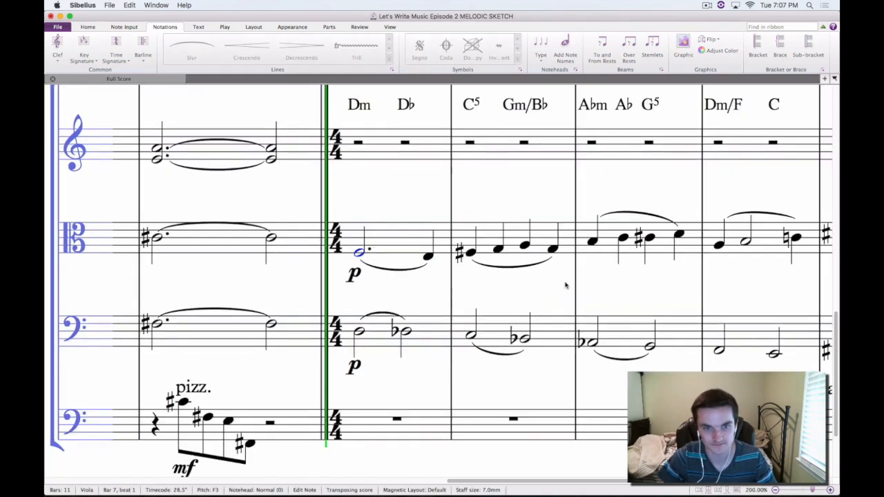
key(space)
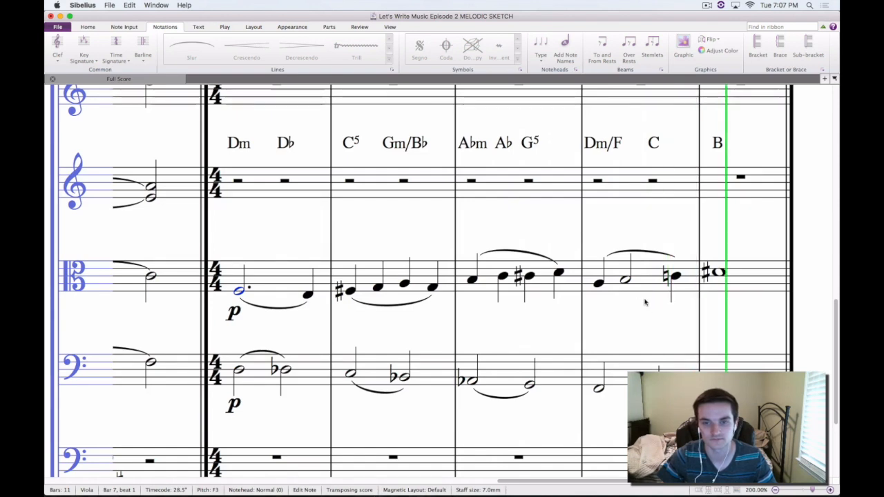
key(space)
drag(595, 311, 567, 307)
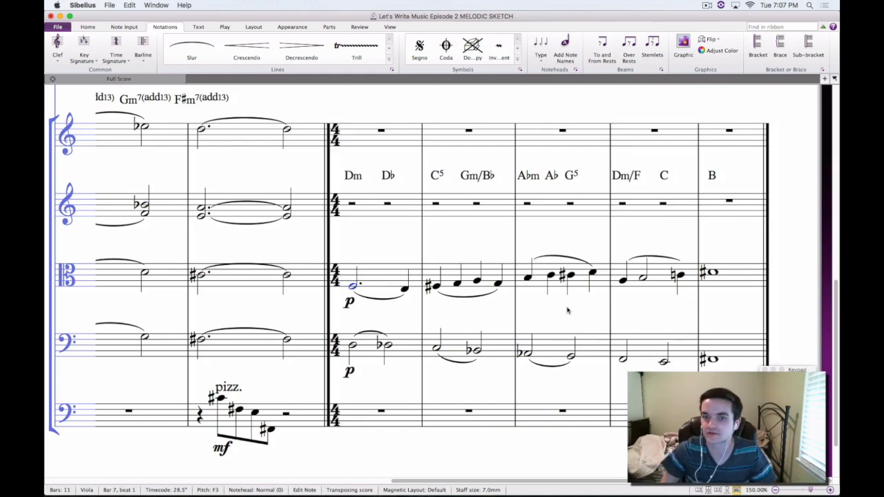
drag(653, 235, 586, 216)
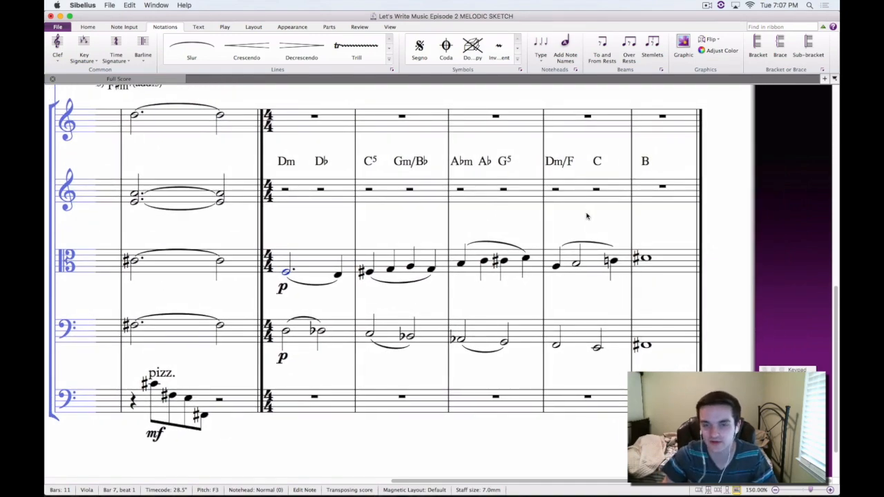
drag(592, 209, 581, 176)
click(588, 179)
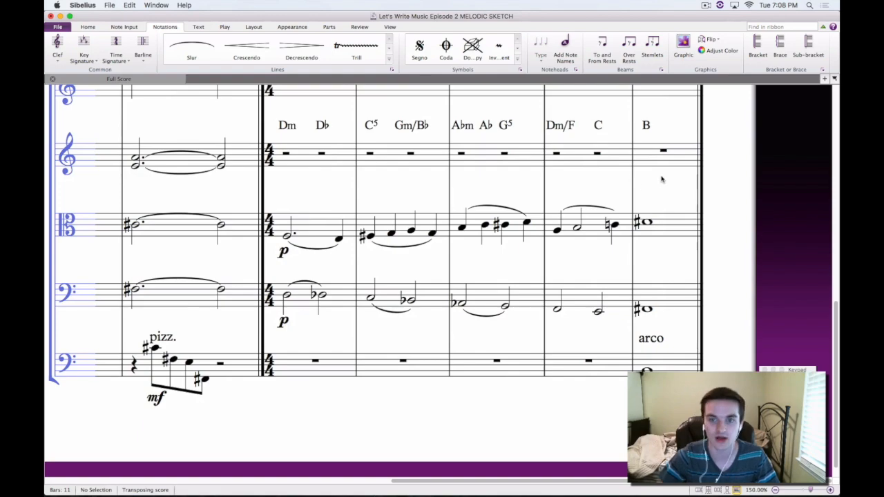
Highlight the Viola's bar 7, the Violoncello's bar 10 and the Viola's final bar, and clear the selection
drag(661, 178, 676, 193)
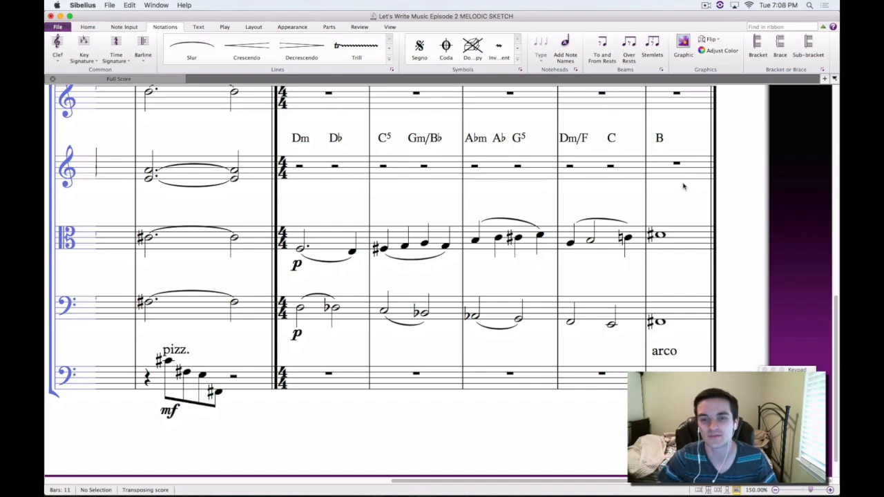
drag(681, 187, 673, 199)
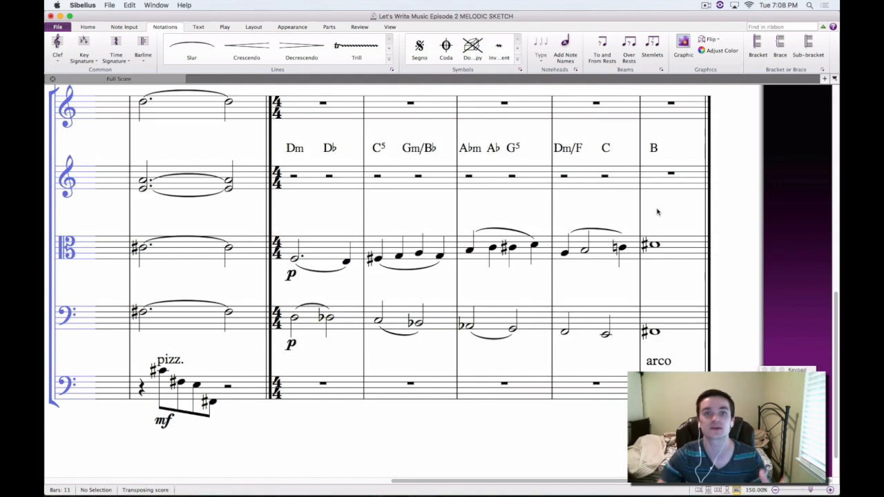
drag(667, 197, 606, 195)
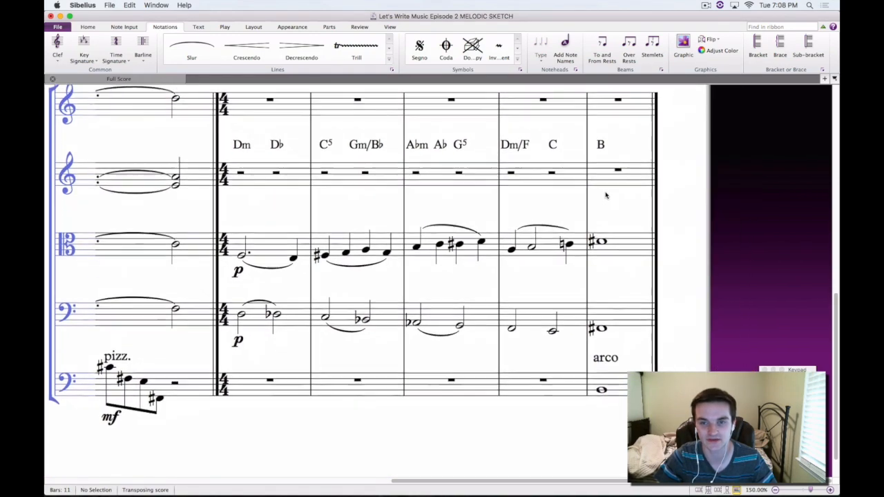
click(284, 240)
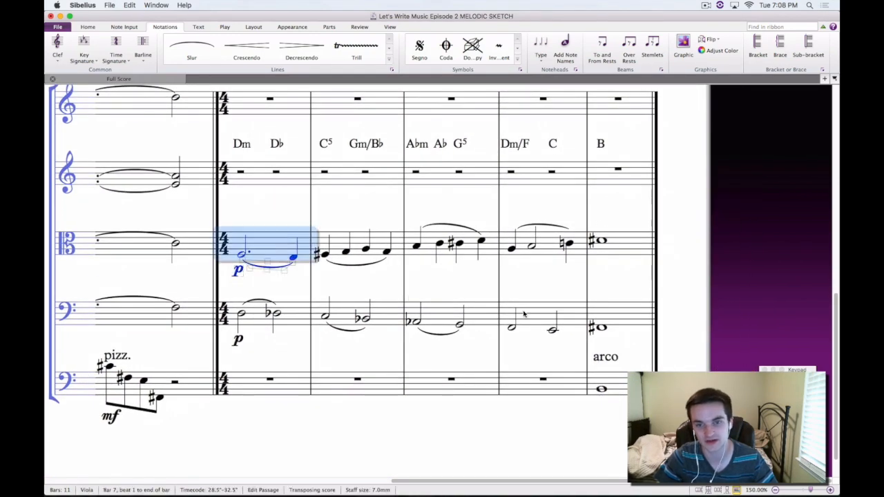
shift+click(550, 313)
click(620, 239)
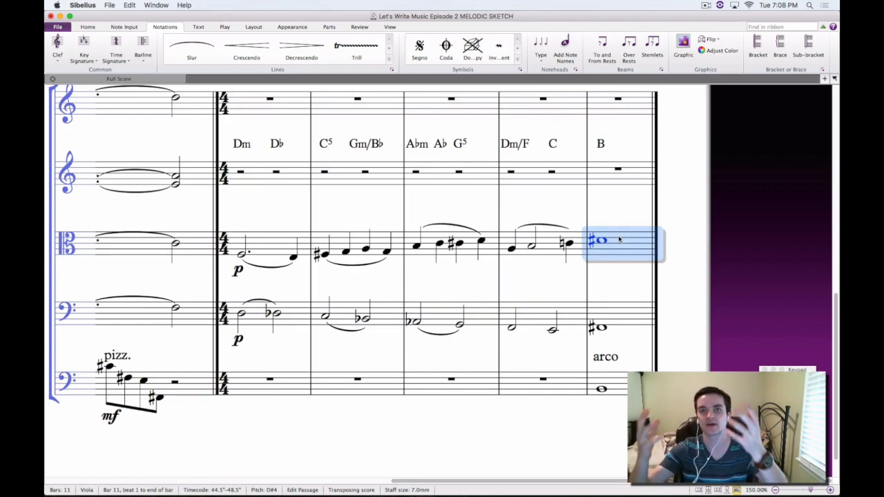
click(268, 212)
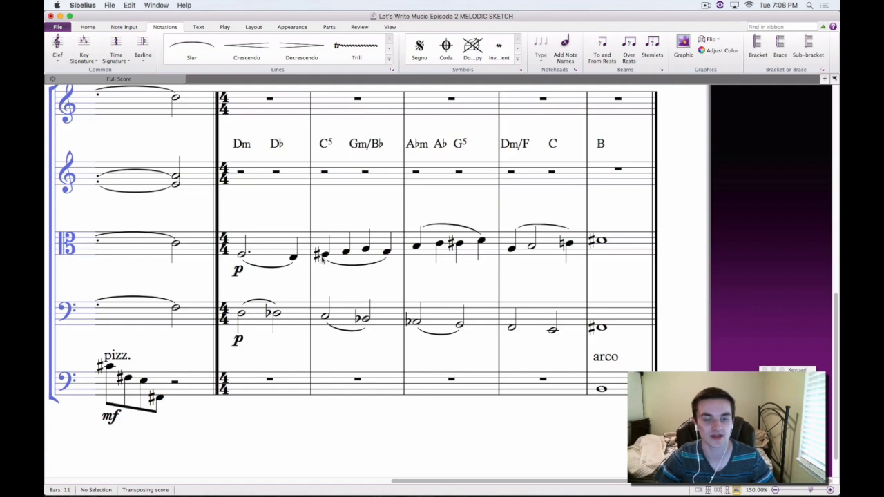
Highlight in turn the C5 chord symbol in bar 8 and the first three Viola notes beneath it, and clear the selection
click(324, 147)
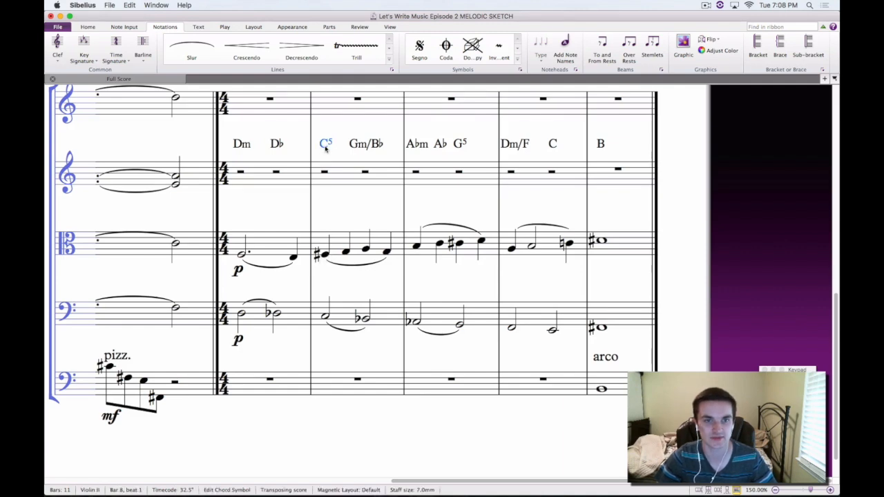
click(326, 255)
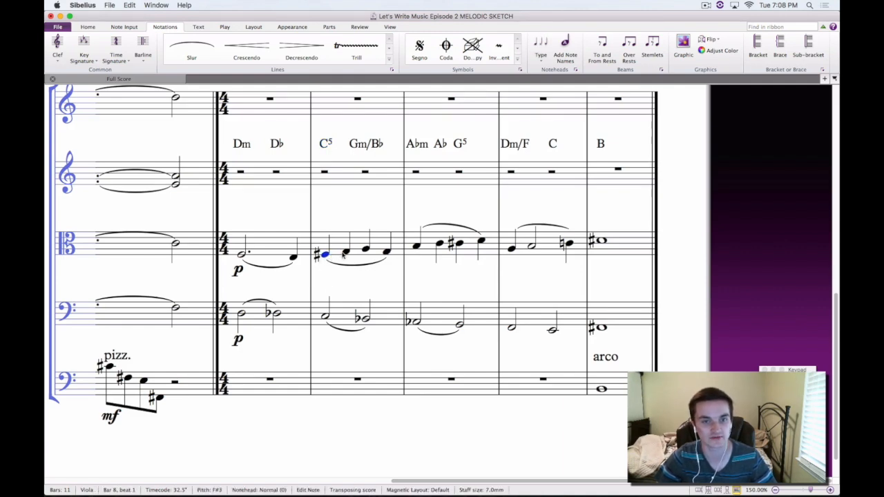
click(346, 254)
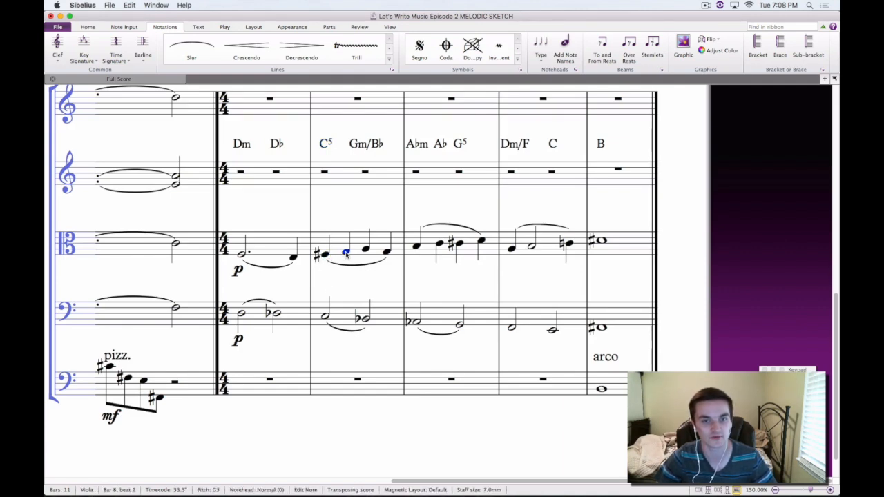
click(469, 245)
click(367, 249)
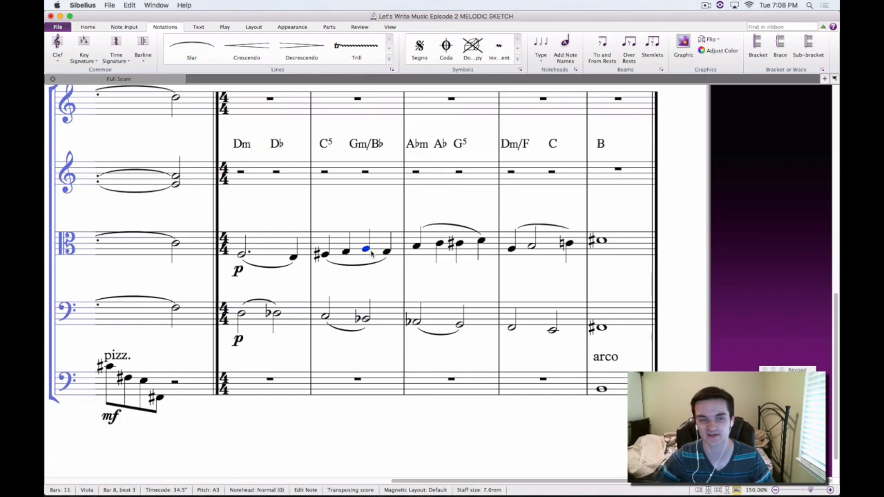
key(Escape)
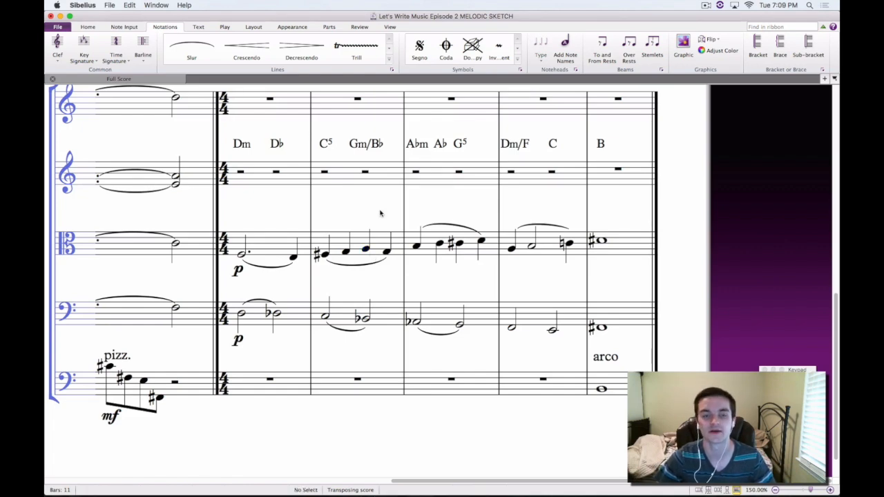
Highlight the Viola's A on beat 3 of bar 8 again, and clear the selection
scroll(390, 221, up, 2)
drag(462, 234, 417, 220)
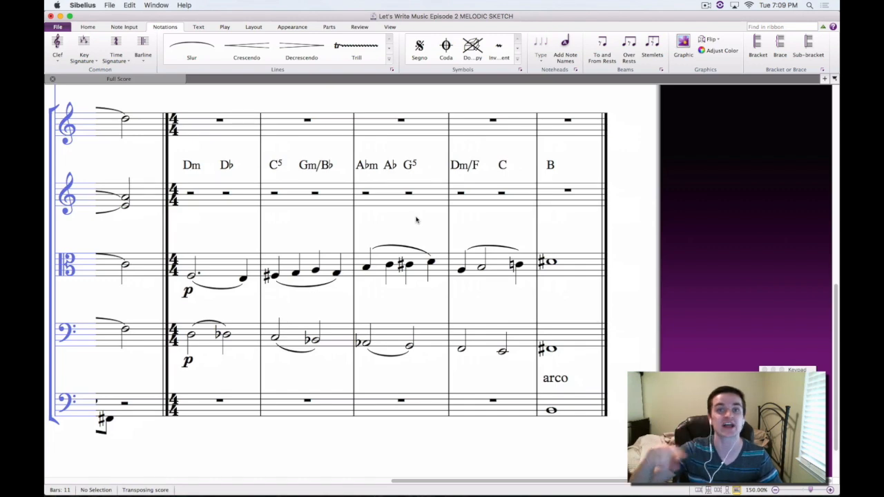
click(315, 270)
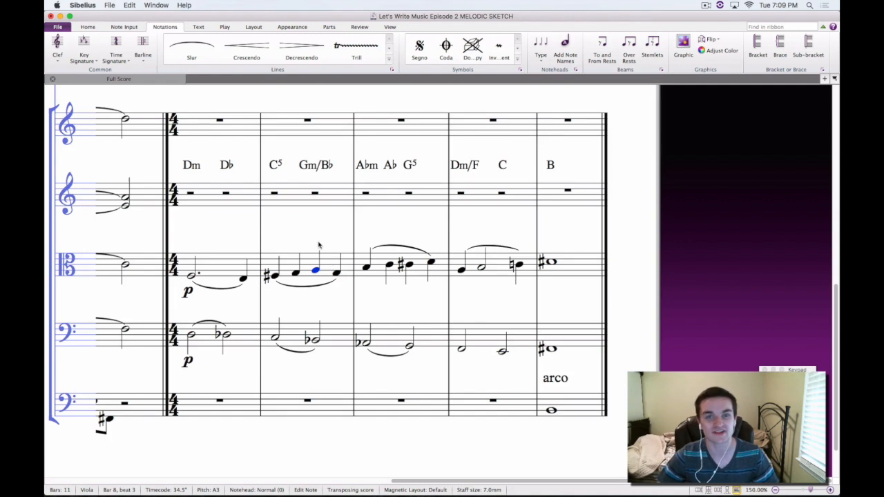
key(Escape)
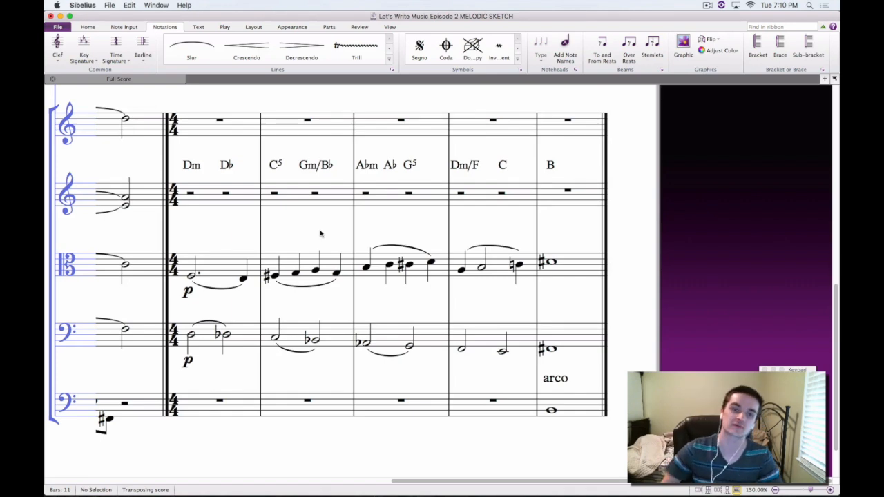
Review the string parts from the opening 5/4 bar through to the end of the 4/4 section
drag(320, 233, 427, 201)
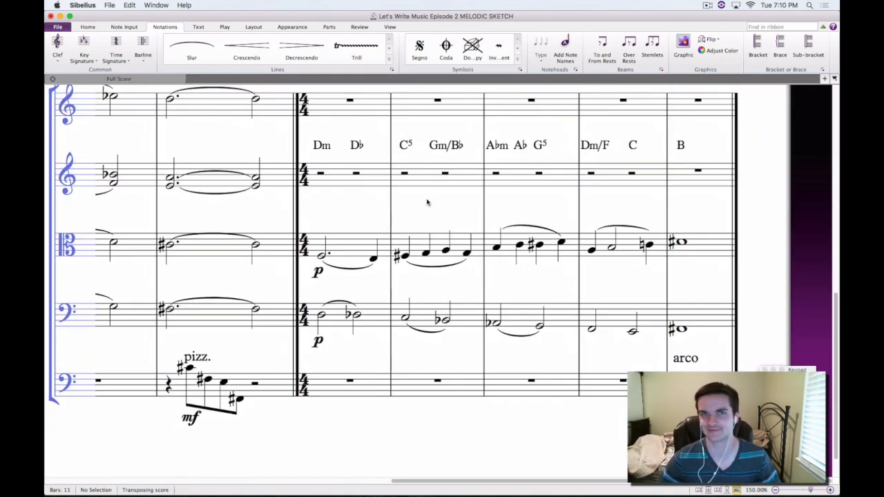
drag(270, 214, 647, 198)
drag(295, 188, 367, 268)
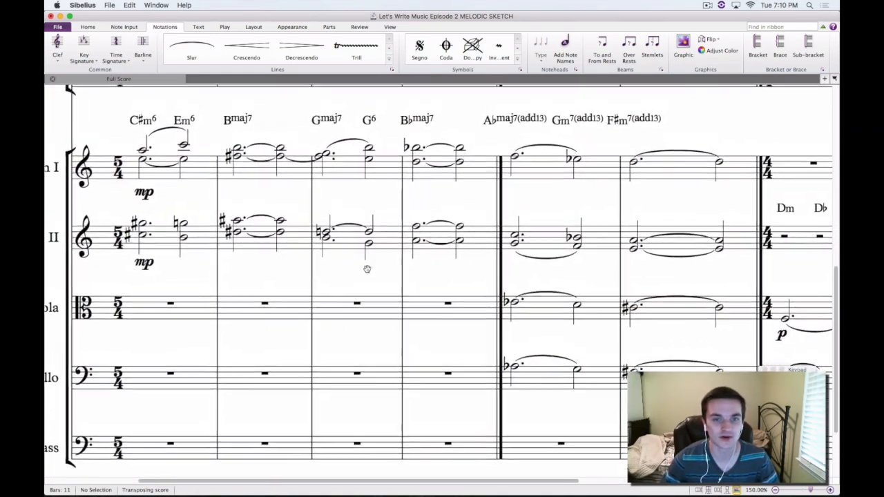
drag(681, 283, 457, 275)
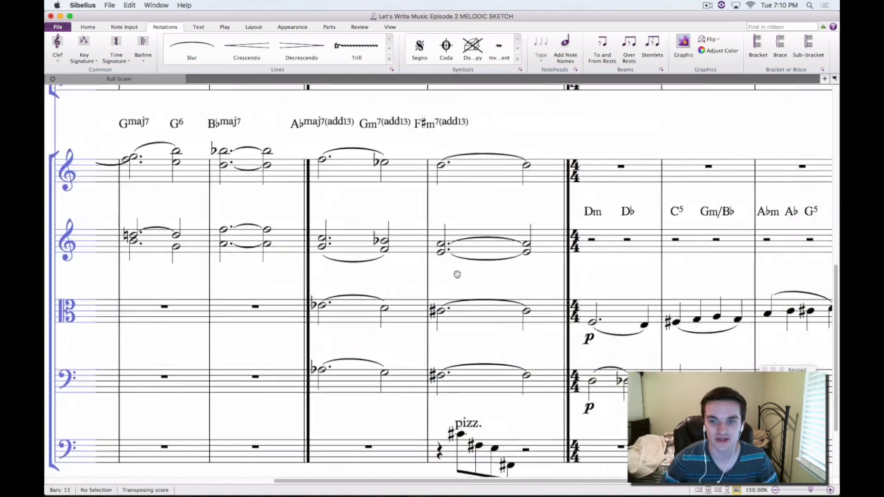
drag(578, 279, 314, 261)
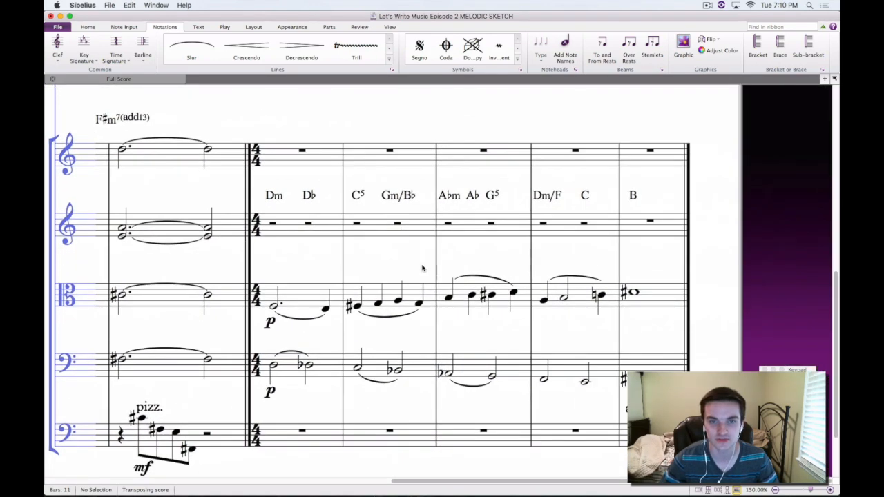